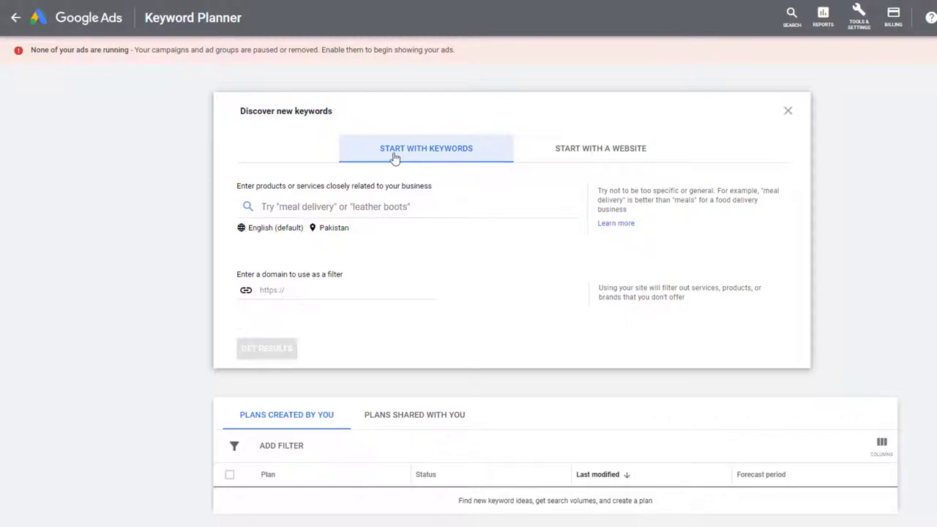
click(596, 160)
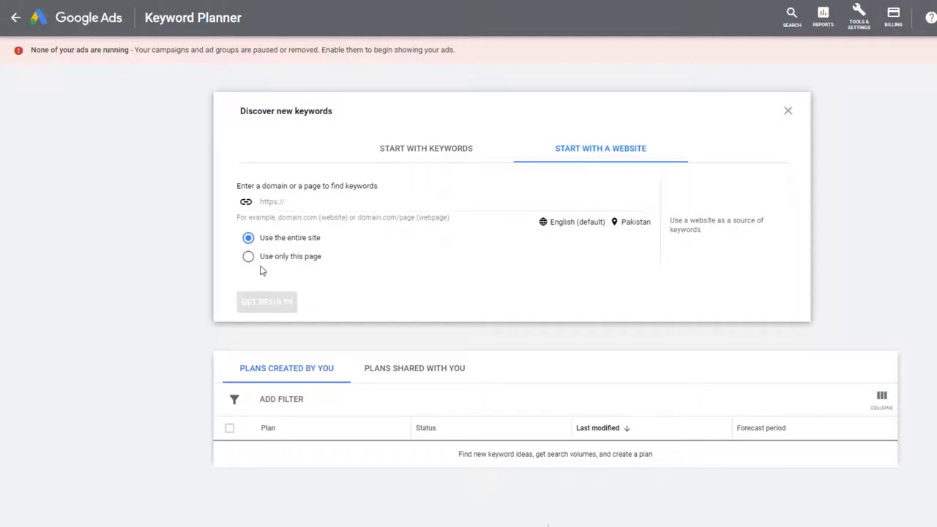
click(378, 200)
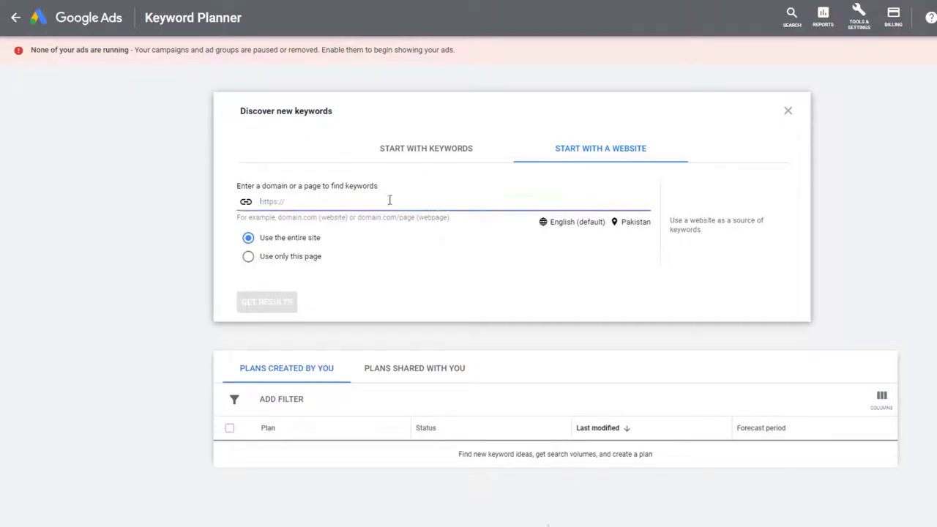
key(ctrl+t)
text(10)
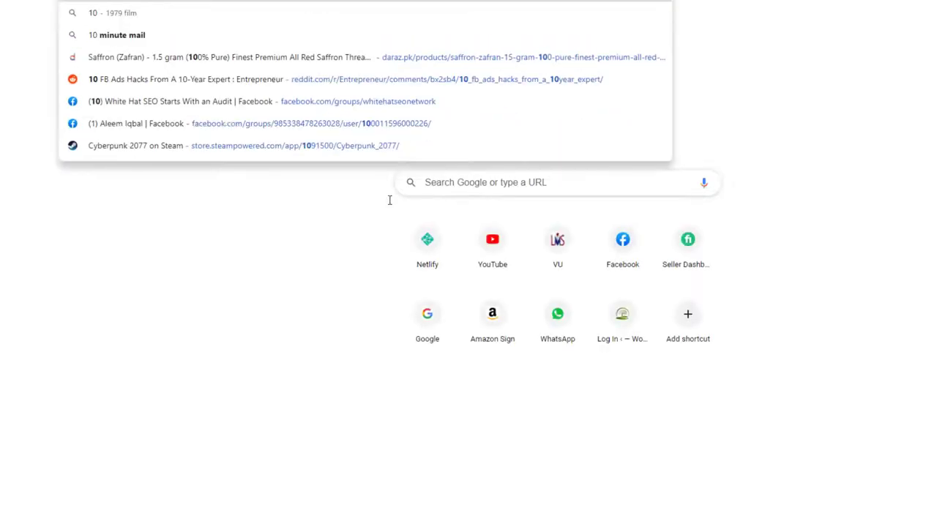
text(beasts.com)
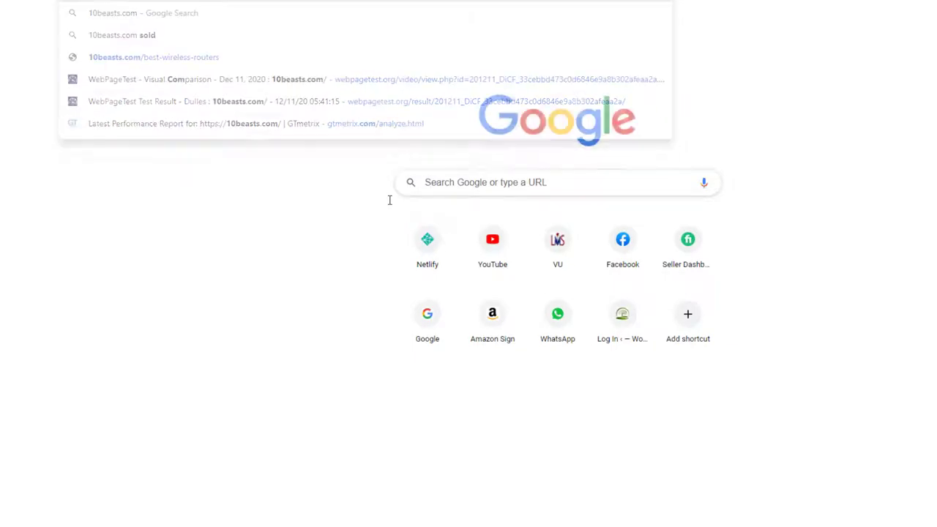
key(Return)
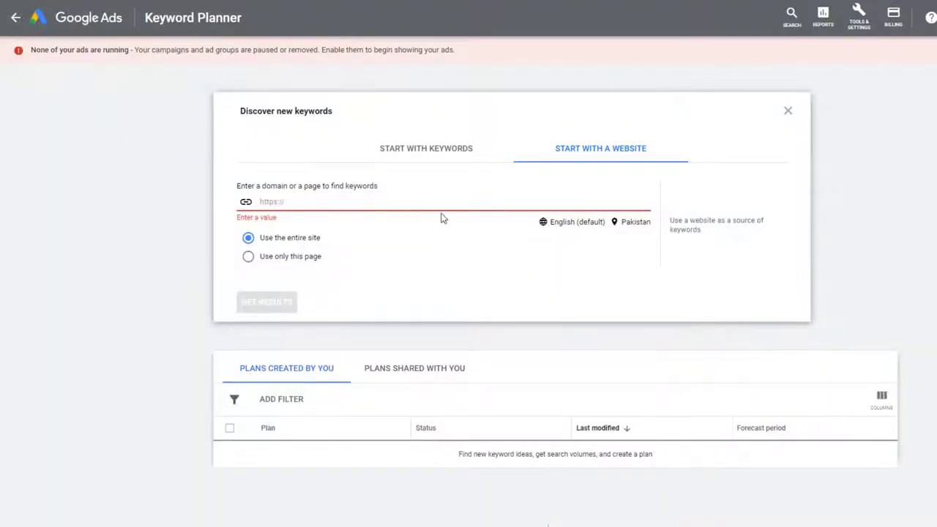
text(https://10beasts.com/)
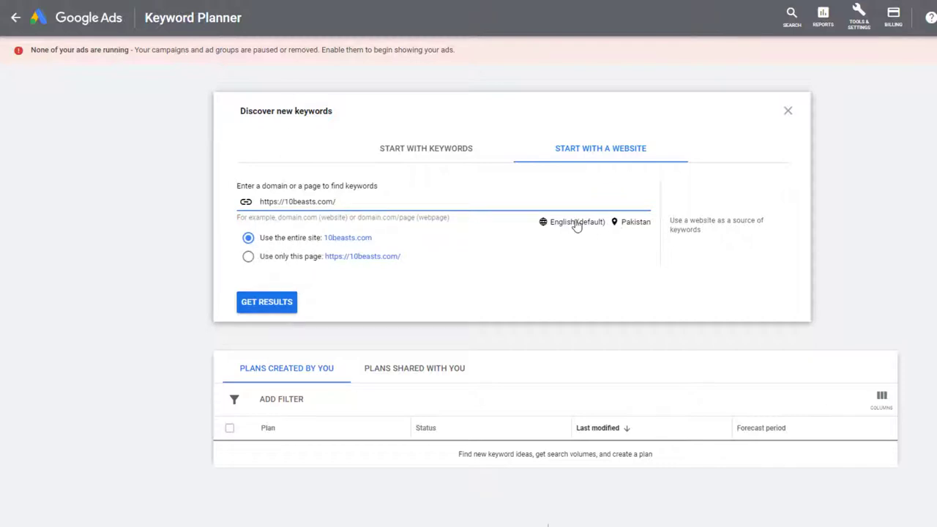
Remove Pakistan from the targeted locations so all locations are covered, and generate the keyword ideas.
click(619, 222)
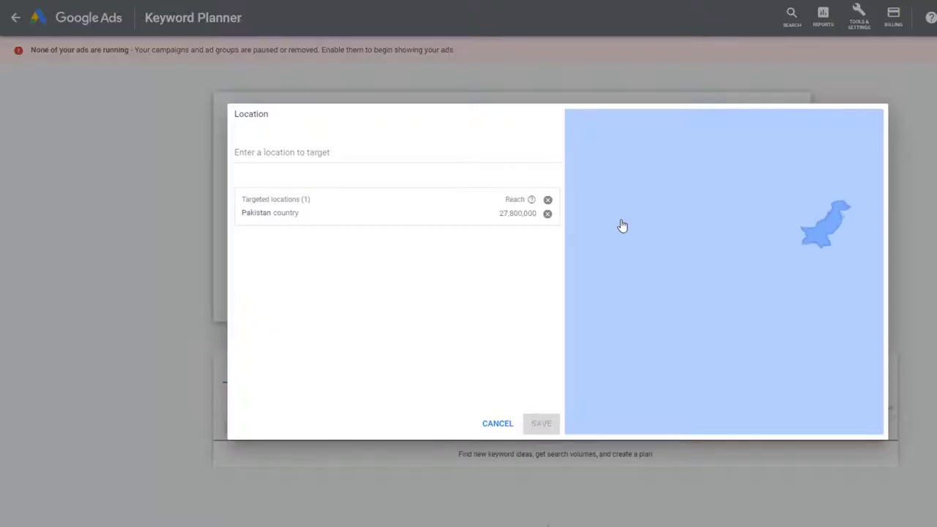
click(547, 214)
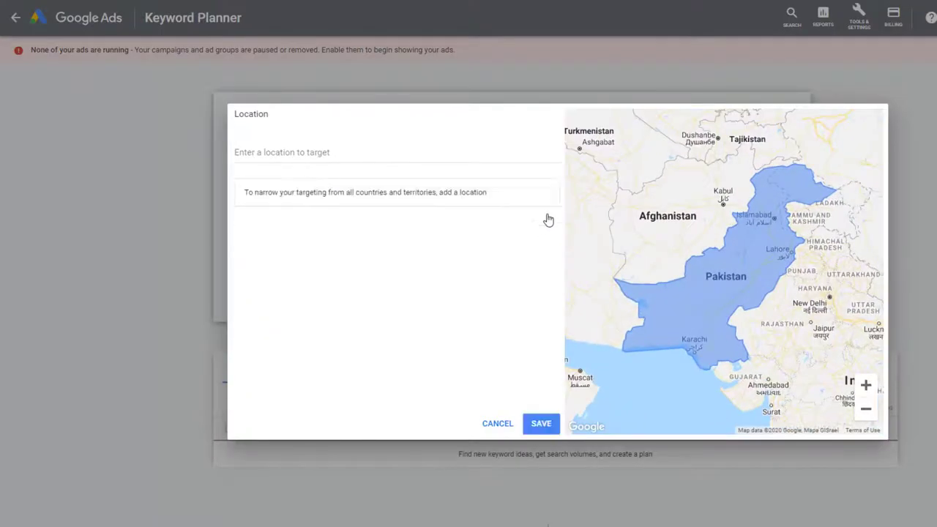
click(533, 429)
click(265, 307)
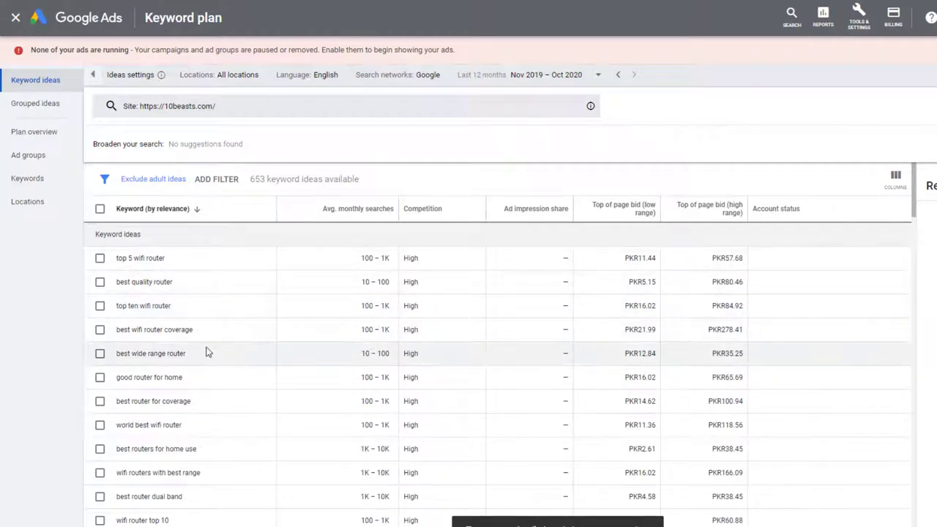
Examine the site's keyword ideas, including average monthly searches, competition, and low and high top-of-page bids.
scroll(206, 352, down, 5)
scroll(208, 352, up, 2)
scroll(209, 350, up, 3)
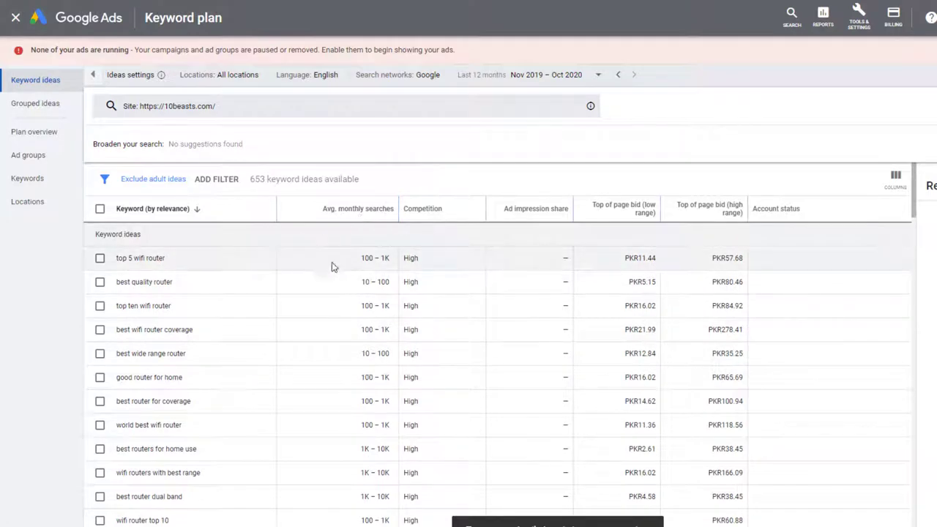
scroll(328, 395, down, 10)
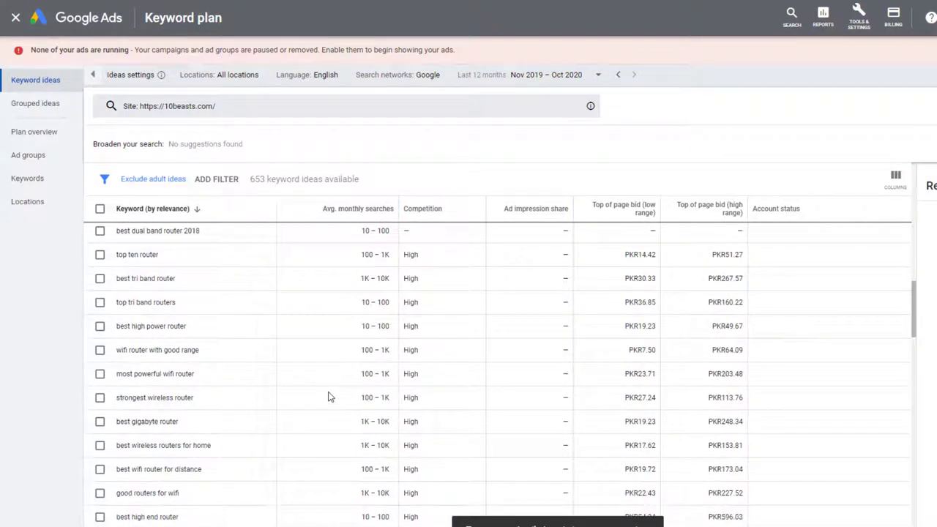
scroll(328, 395, up, 3)
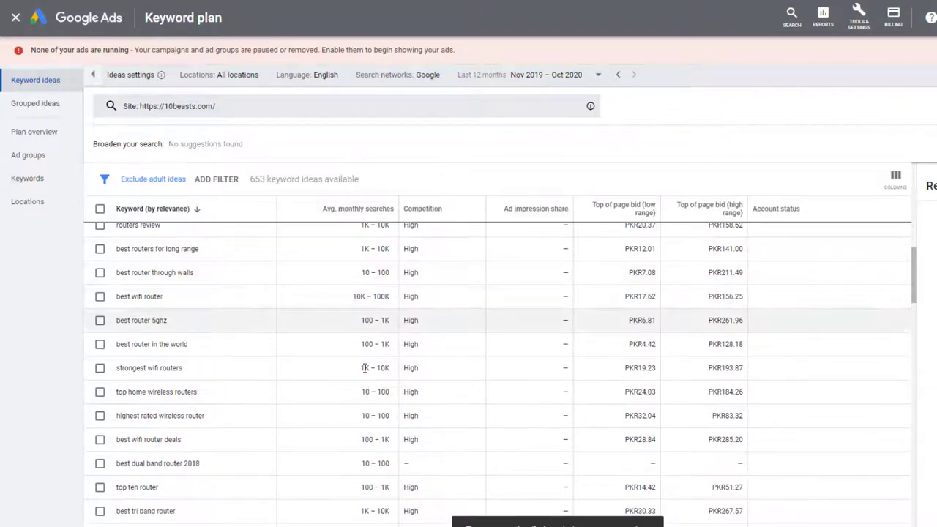
scroll(430, 233, up, 5)
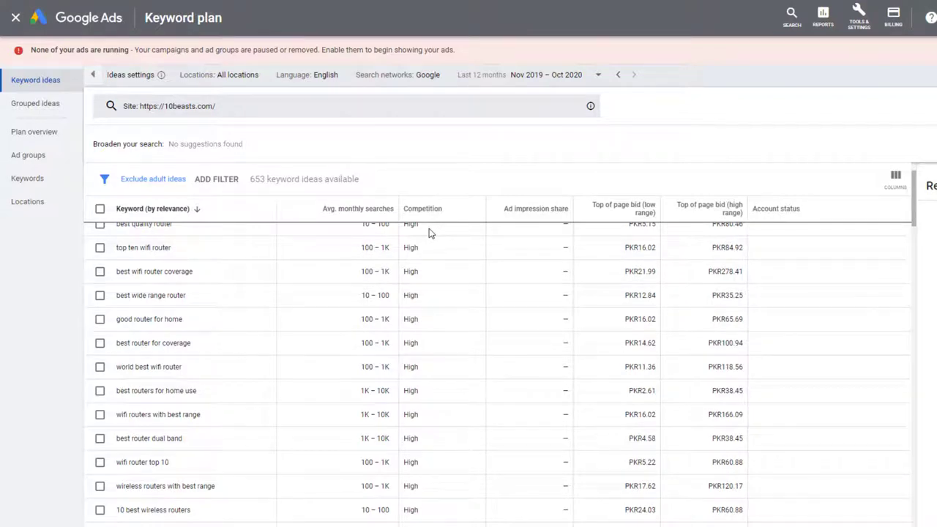
scroll(439, 235, up, 2)
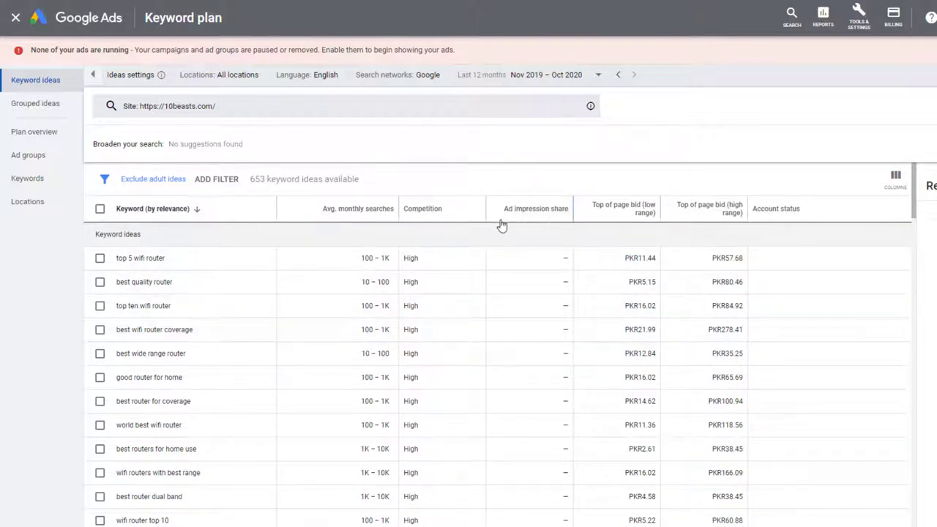
mouse_move(628, 214)
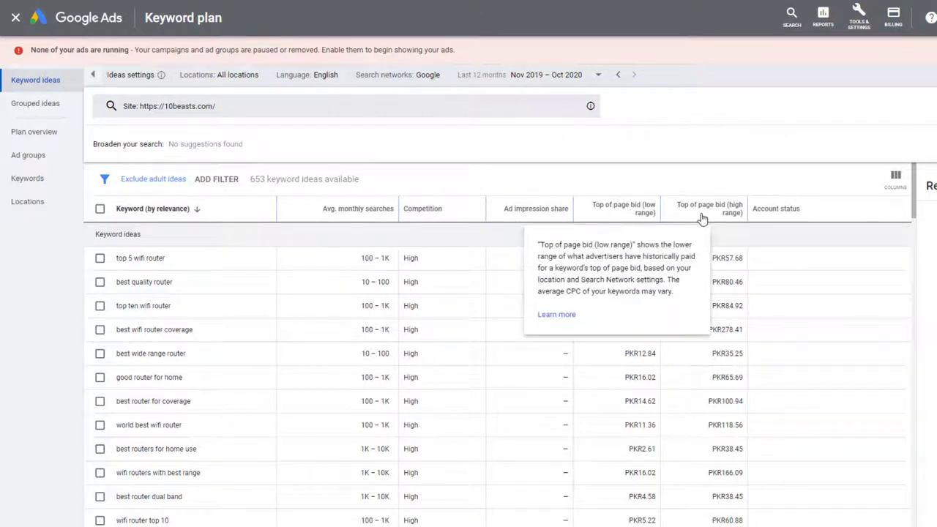
scroll(642, 324, down, 15)
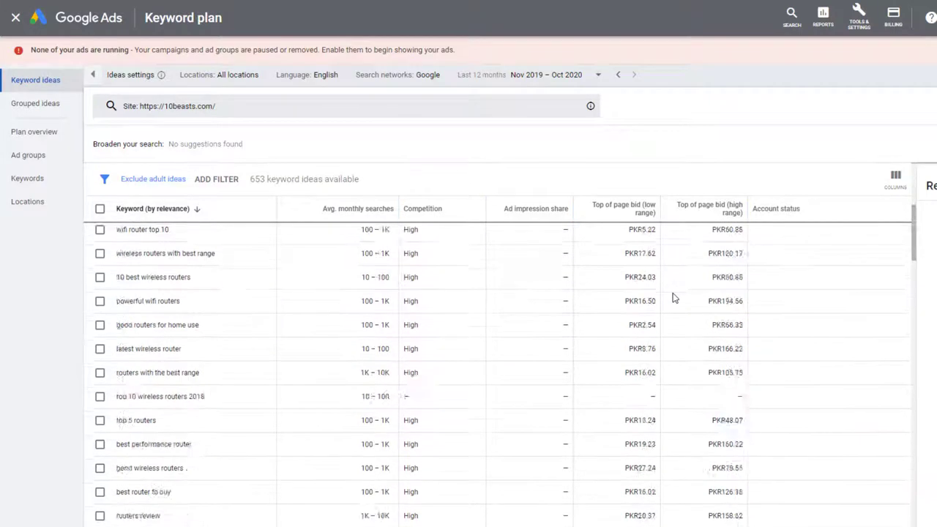
scroll(668, 406, down, 5)
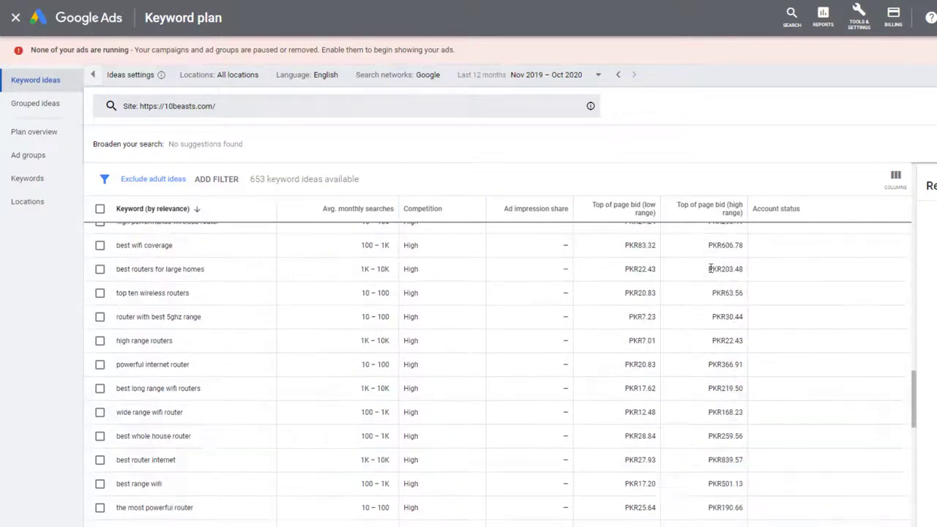
scroll(710, 272, up, 10)
scroll(710, 272, up, 10)
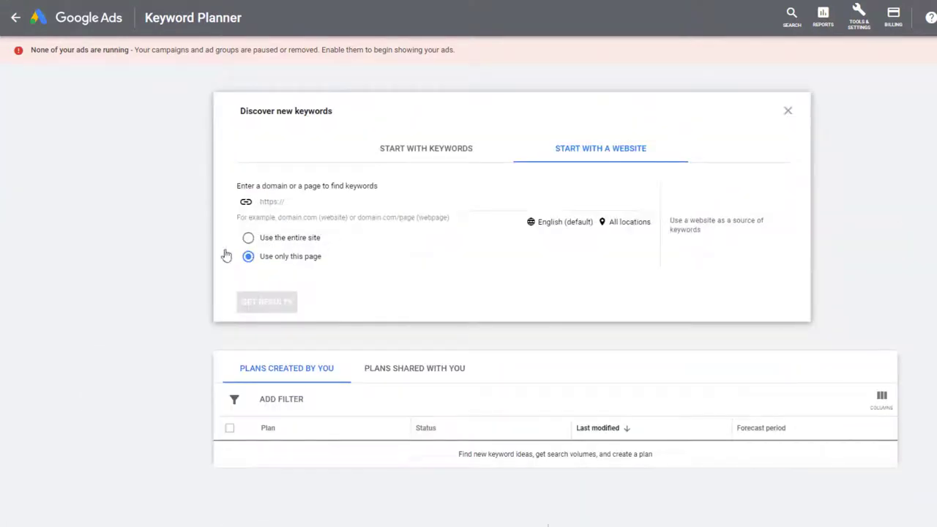
key(ctrl+t)
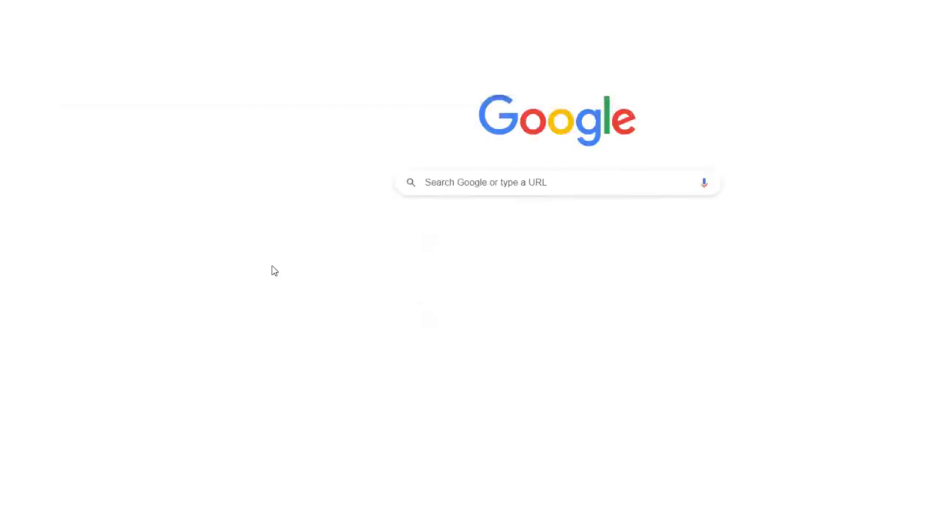
text(https://10beasts.com/)
key(Return)
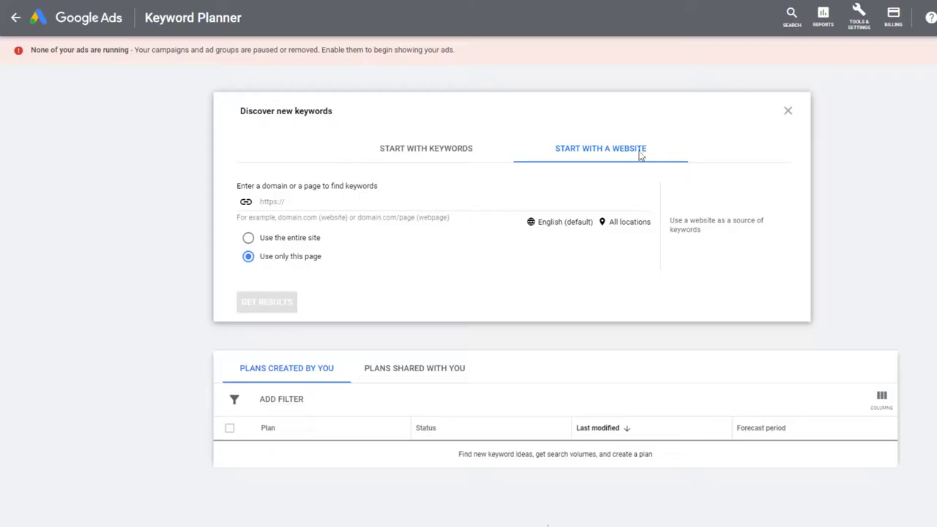
click(486, 204)
text(https://10beasts.com/best-gaming-console/)
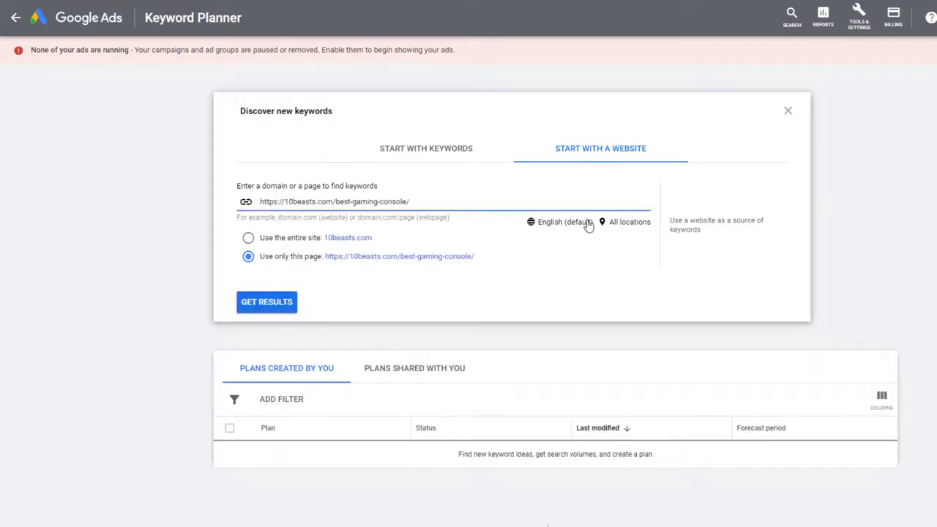
click(266, 303)
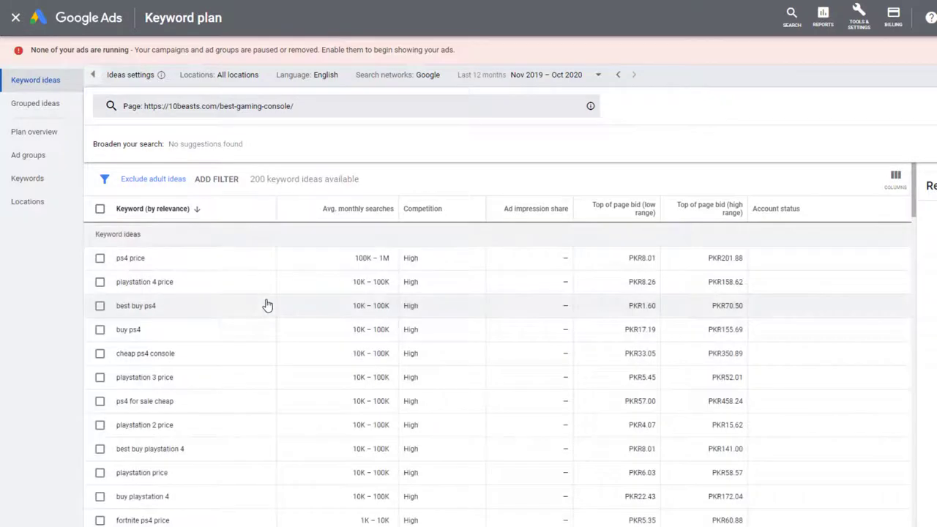
scroll(266, 303, down, 10)
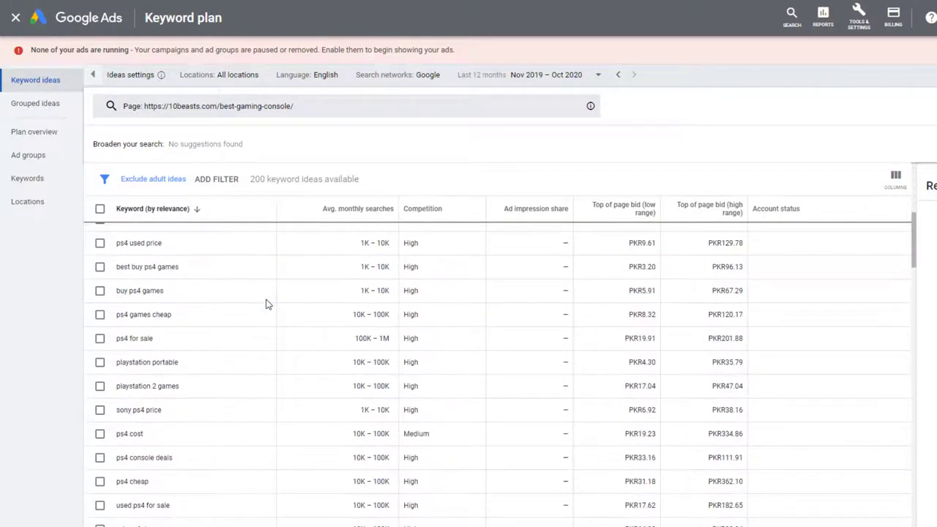
scroll(266, 303, down, 15)
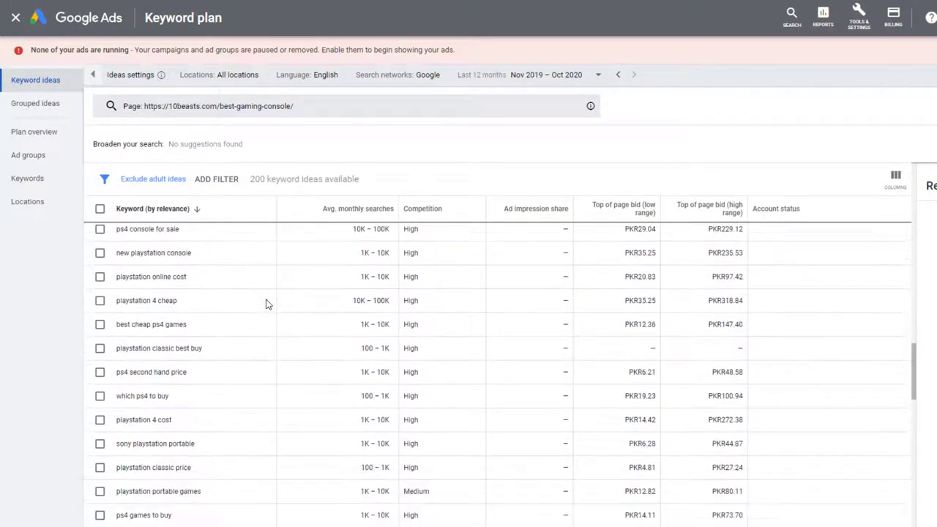
scroll(268, 303, up, 20)
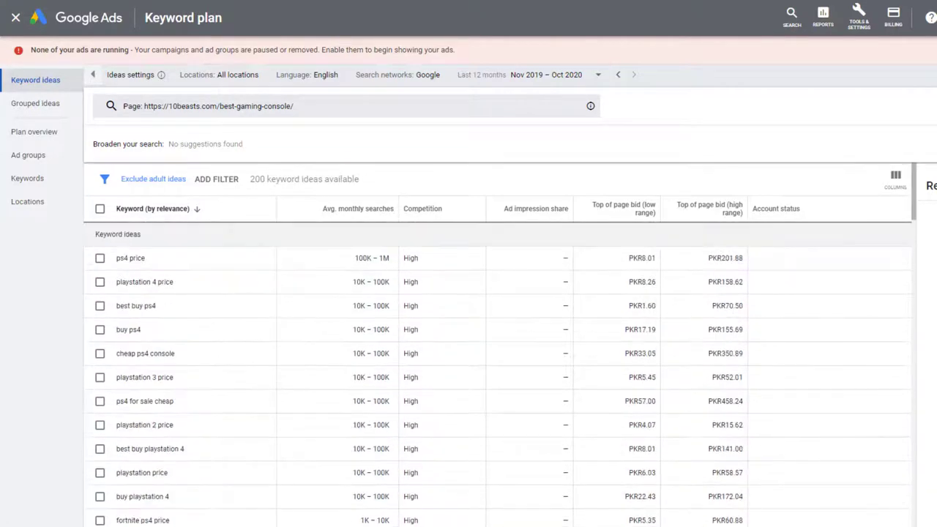
Close this keyword plan and generate new keyword ideas from the keyword "best wireless routers" without a domain filter.
click(15, 17)
click(287, 136)
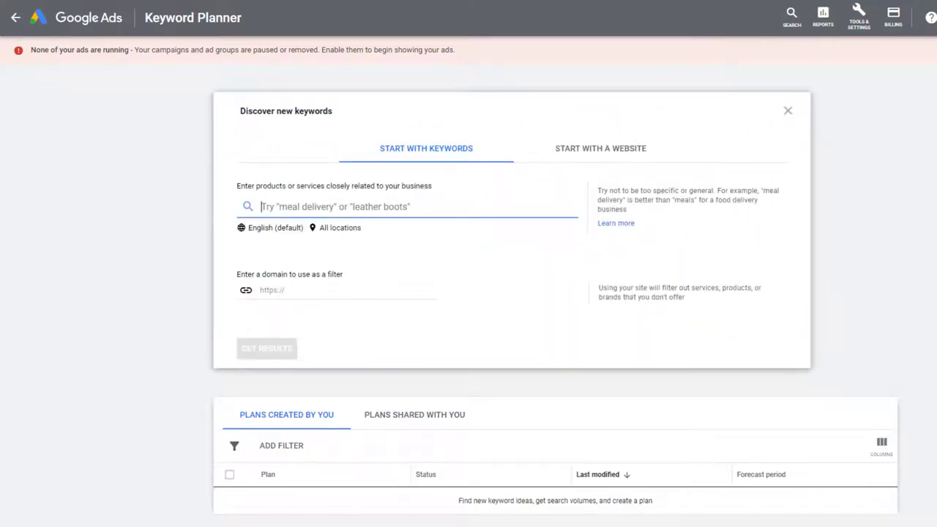
text(best wireless routers)
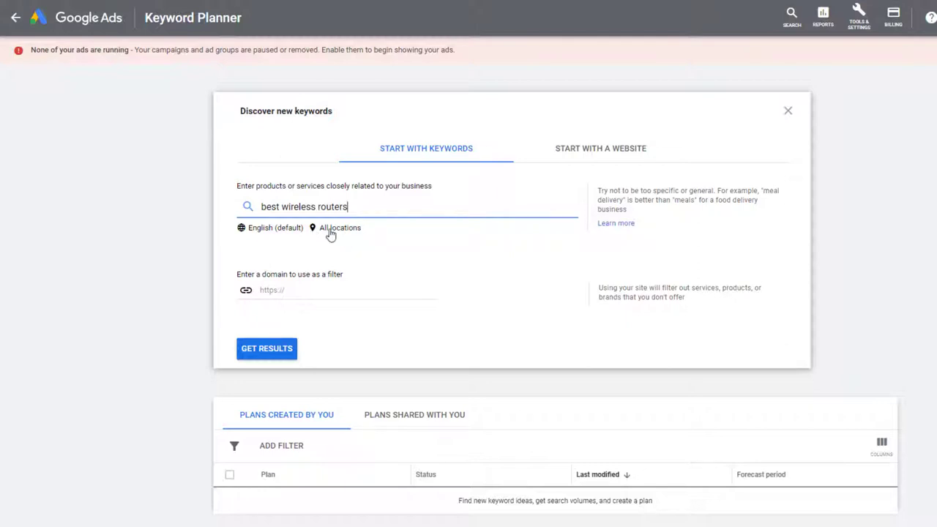
click(314, 290)
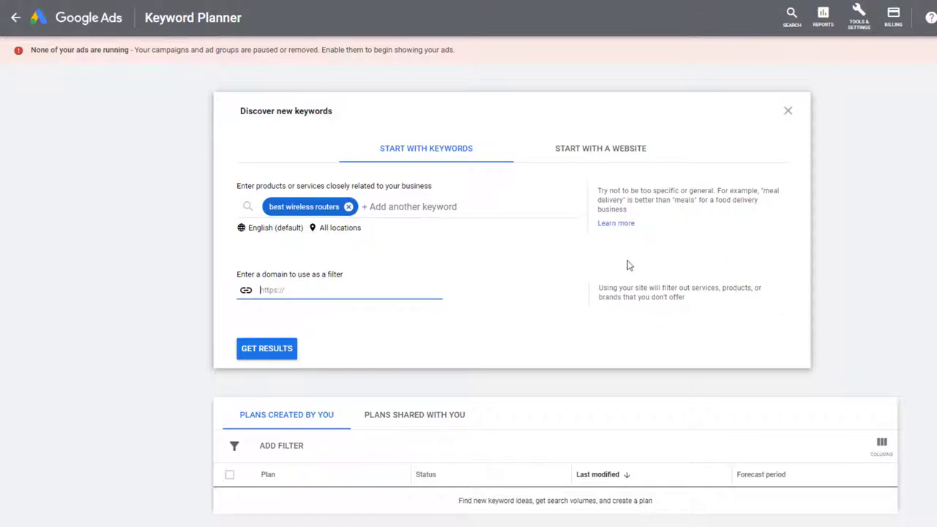
click(267, 349)
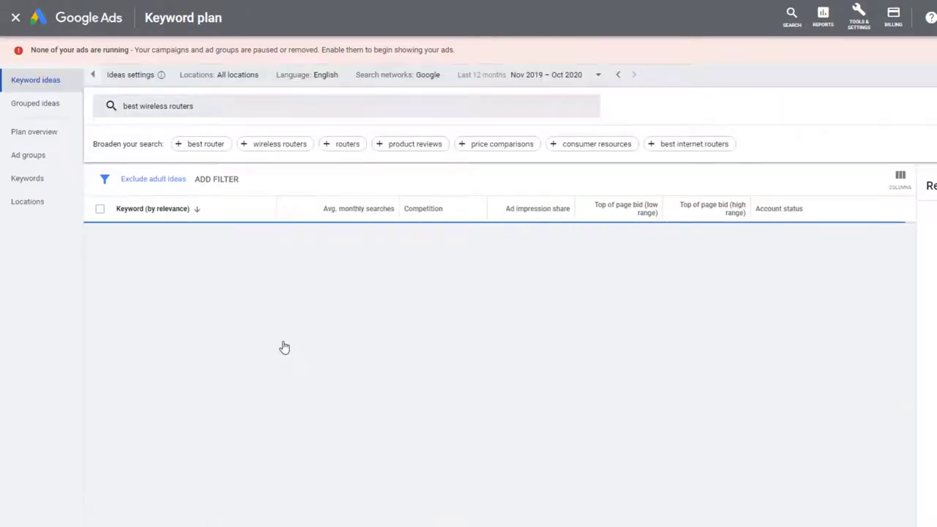
Broaden the "best wireless routers" search with the suggested keyword "best router" and get the updated keyword ideas.
scroll(308, 314, down, 4)
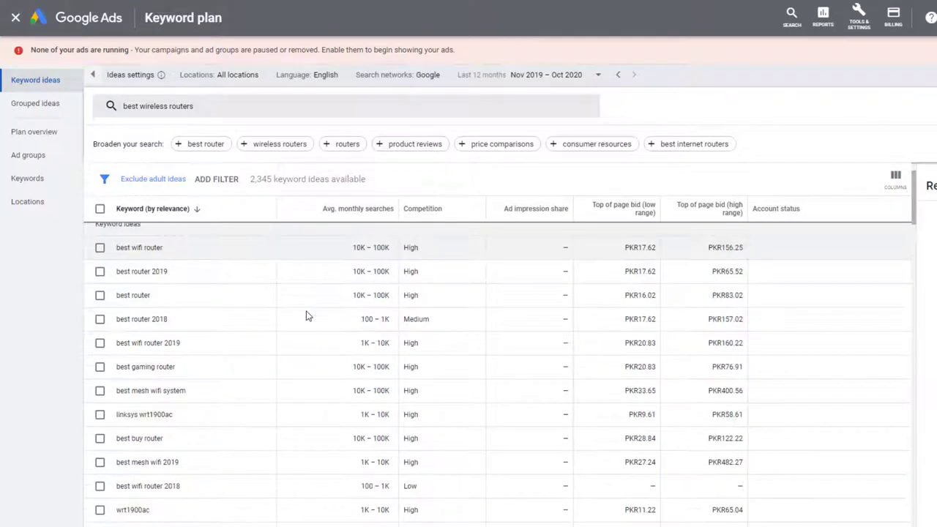
scroll(307, 316, down, 5)
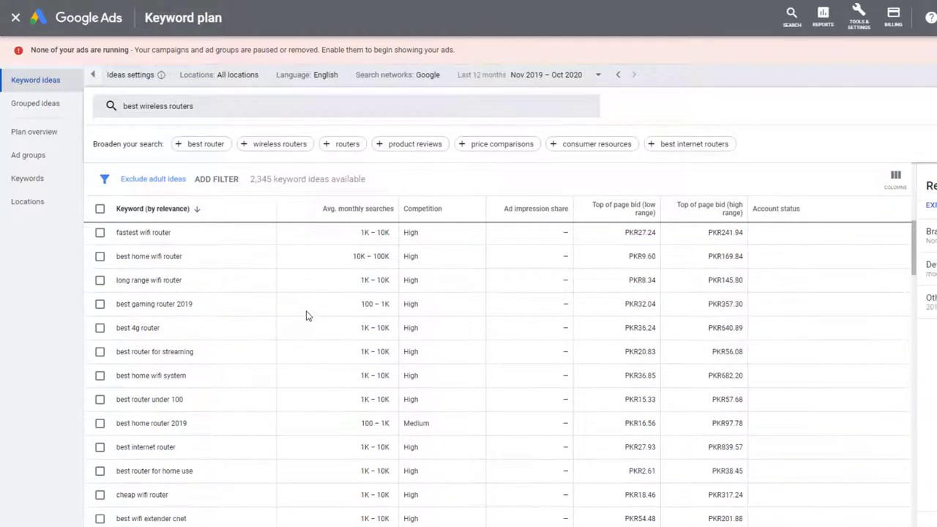
scroll(308, 315, down, 12)
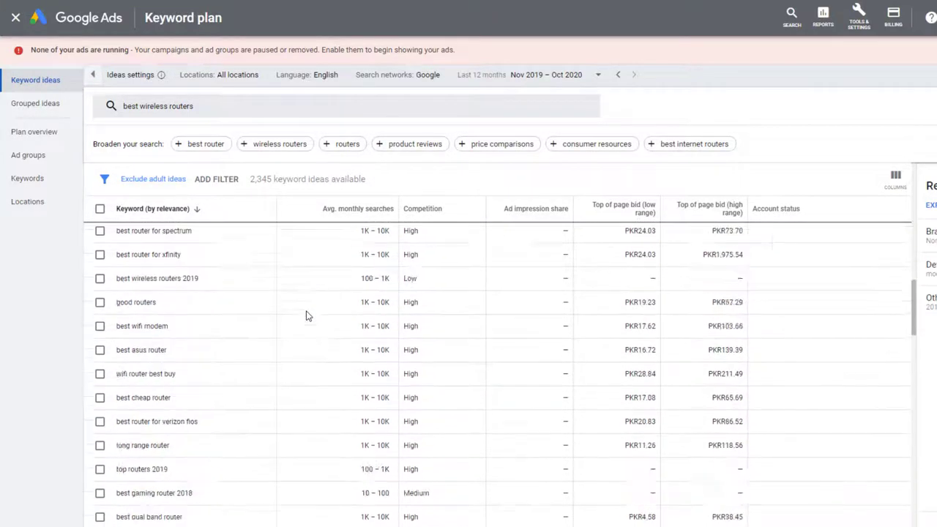
scroll(306, 316, down, 12)
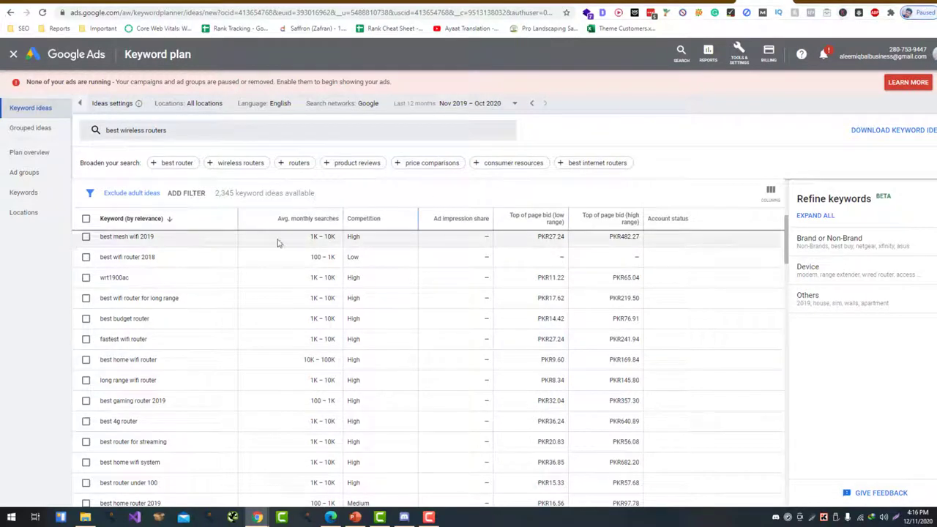
scroll(277, 242, up, 4)
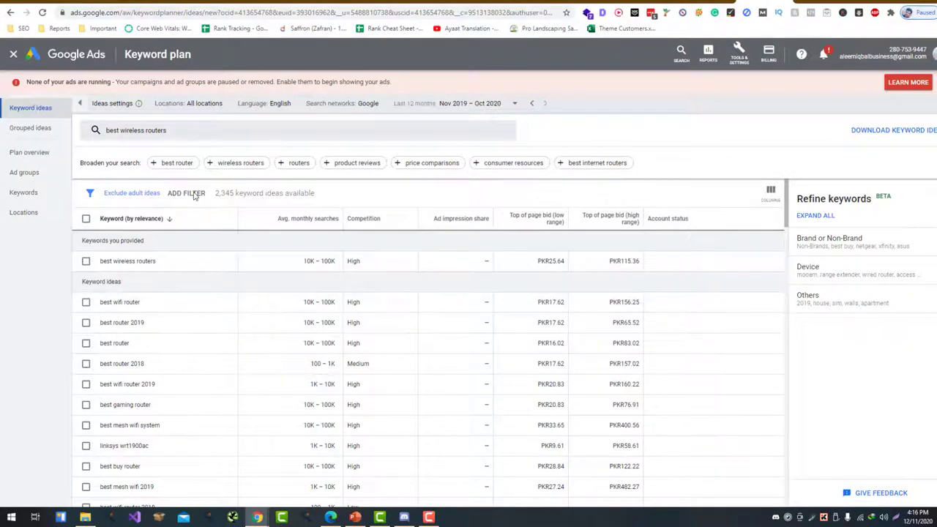
click(183, 164)
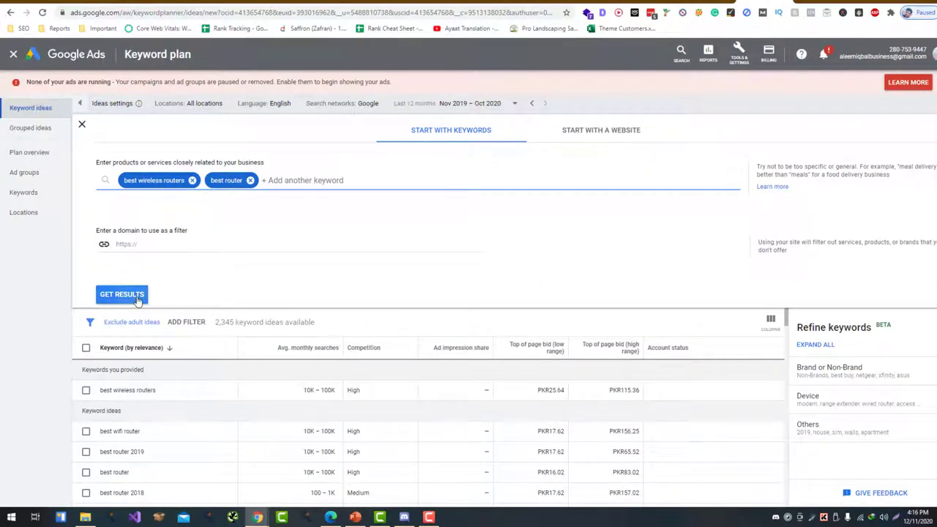
click(121, 294)
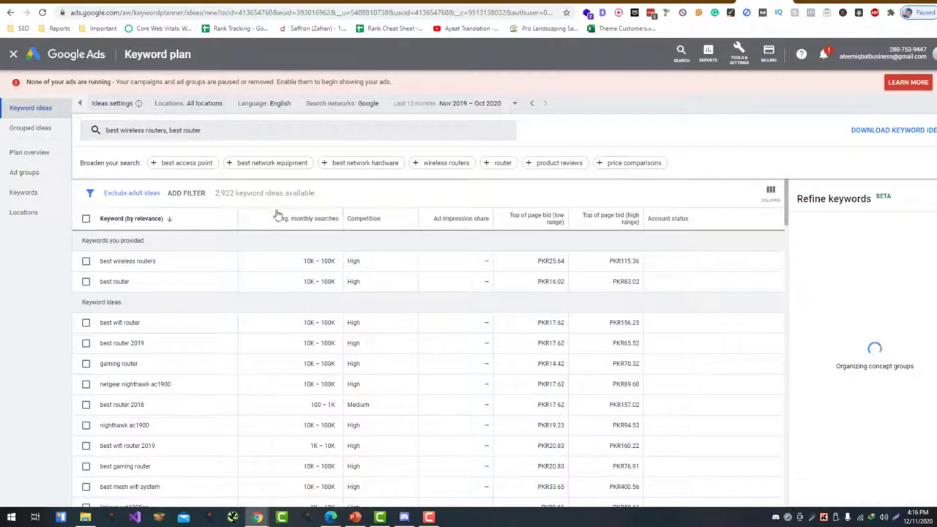
Filter the keyword ideas to those whose text contains "wireless", using Text Match.
click(182, 195)
click(213, 233)
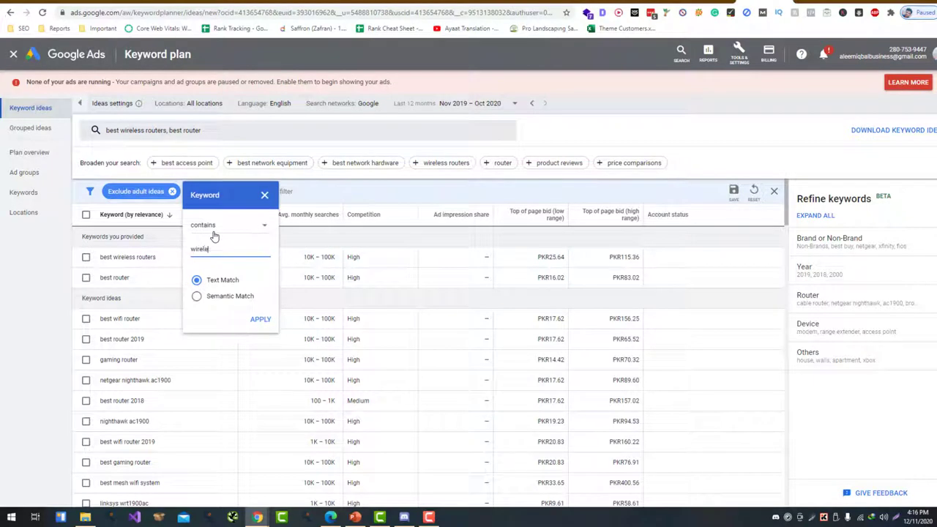
mouse_move(217, 293)
click(256, 327)
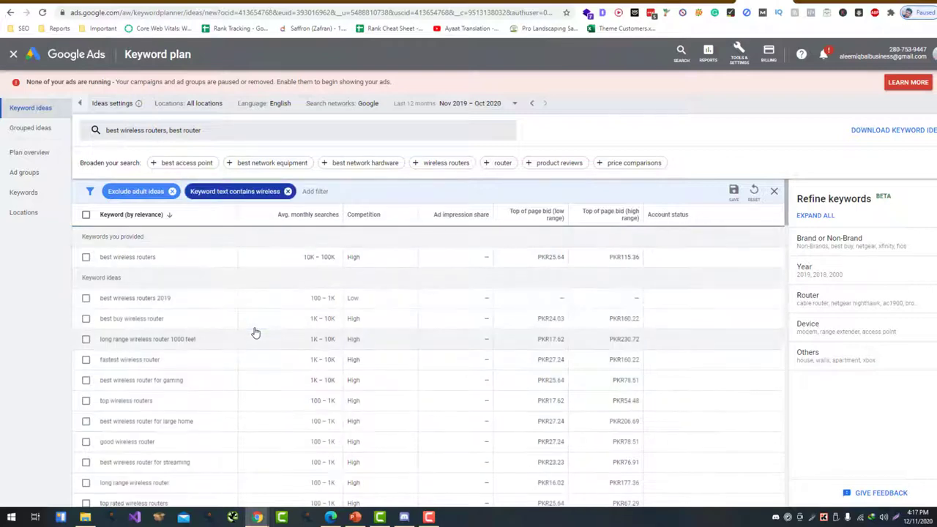
Review the filtered keyword ideas and look through the other available filter types without adding one.
scroll(255, 333, down, 1)
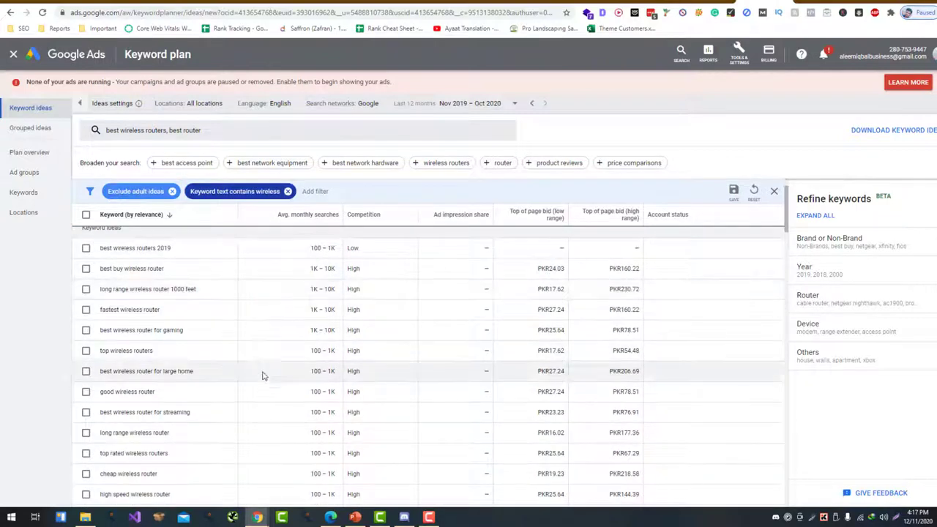
scroll(183, 315, down, 8)
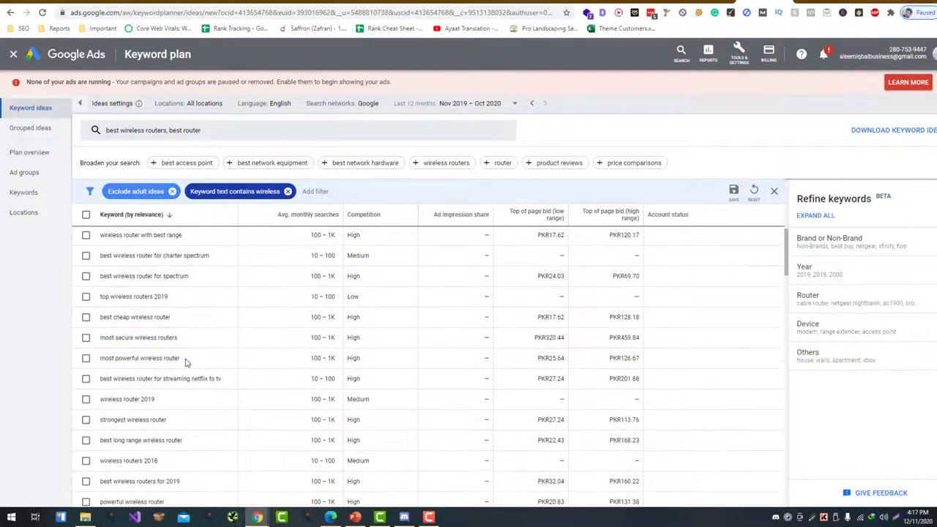
click(326, 190)
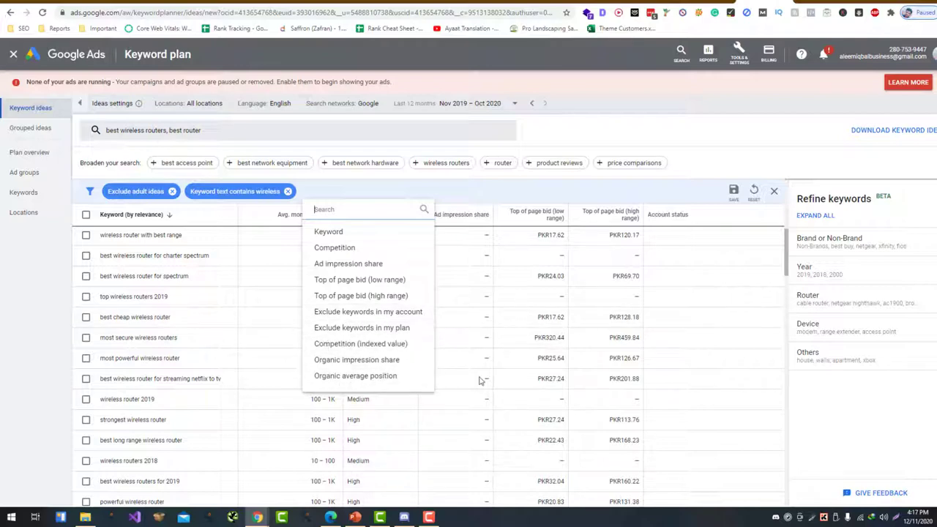
click(578, 382)
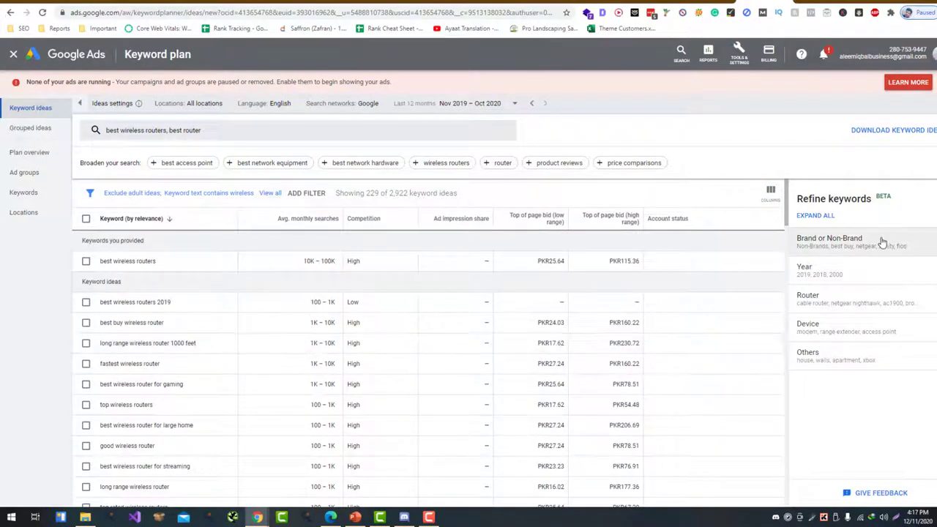
Examine the Brand or Non-Brand, Router, Device and Others groups for refining keywords, collapsing each again.
click(824, 241)
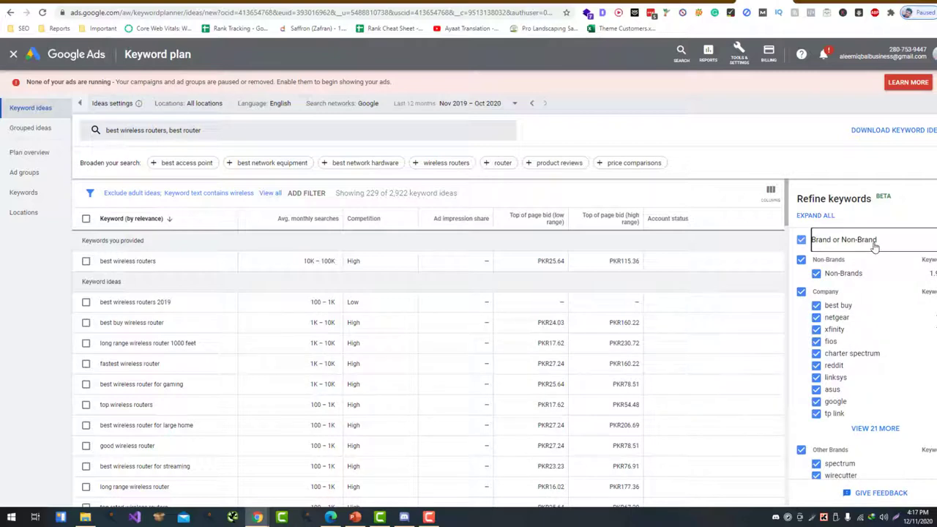
click(849, 239)
click(874, 243)
click(871, 240)
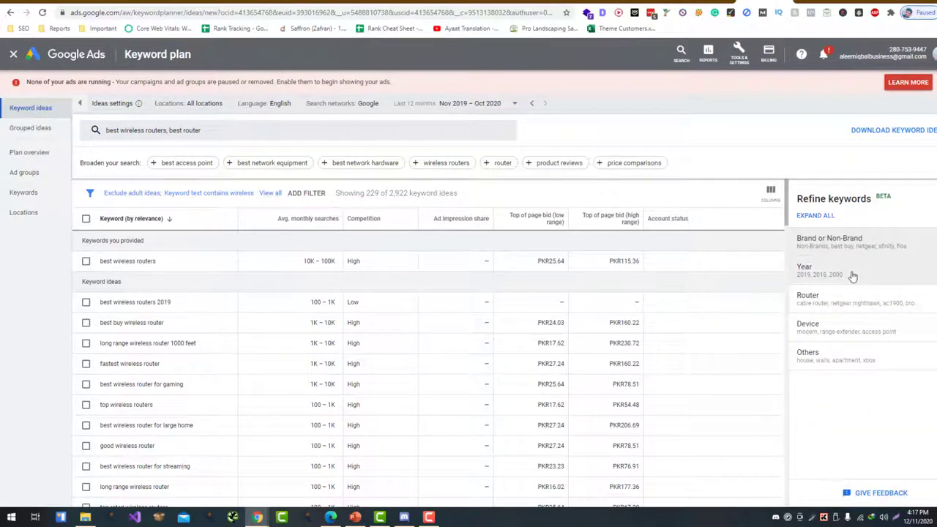
click(844, 299)
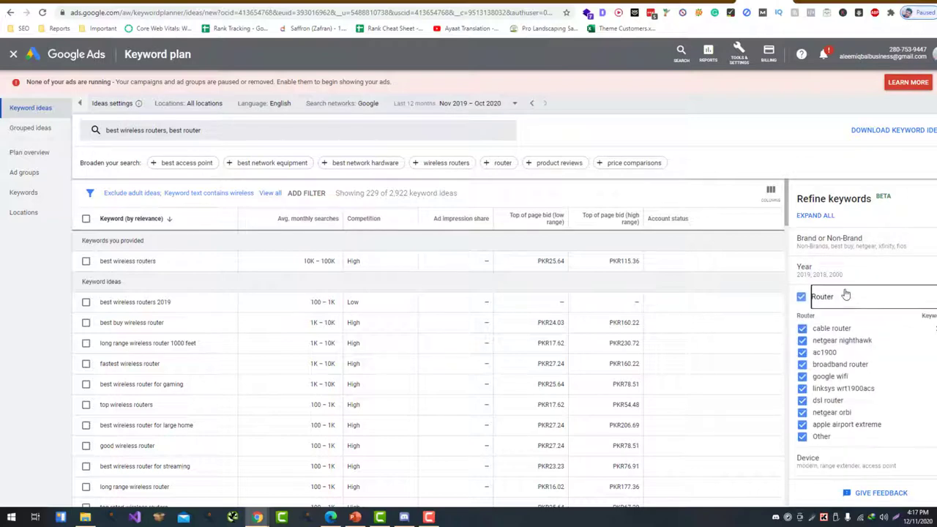
click(847, 298)
click(840, 327)
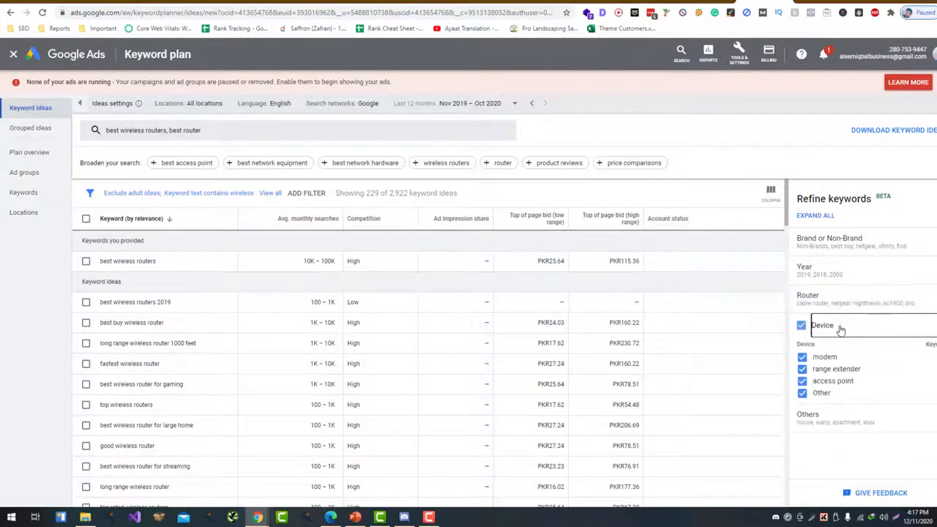
click(840, 327)
click(840, 354)
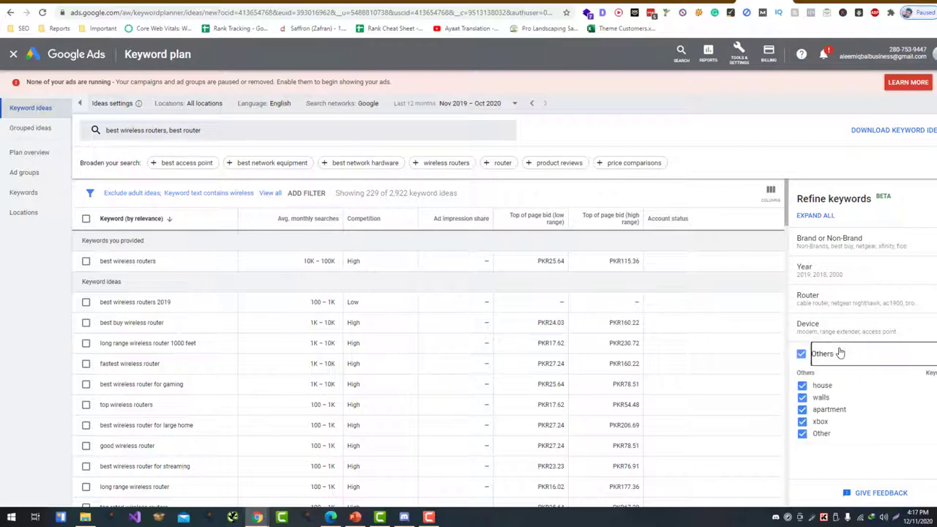
click(840, 353)
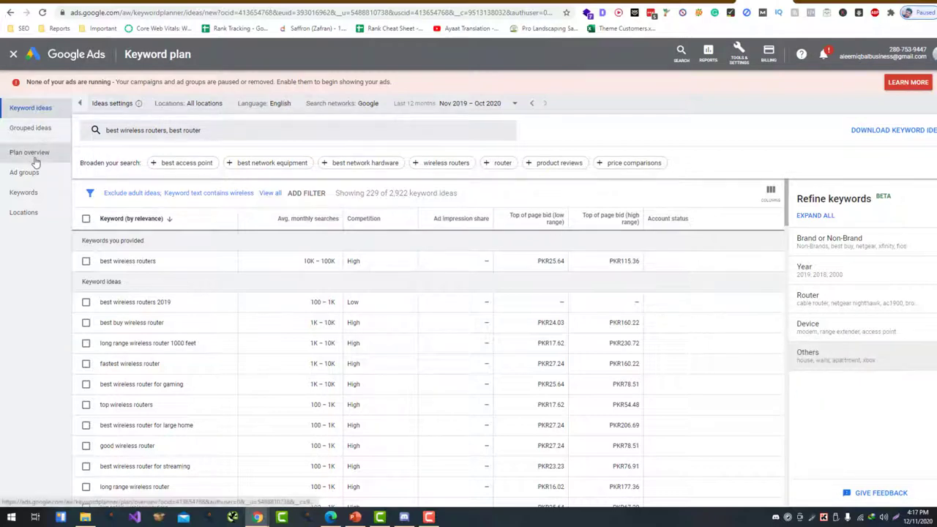
View the grouped keyword ideas and inspect the keywords inside the Most Reliable and Wireless Gaming groups.
click(30, 128)
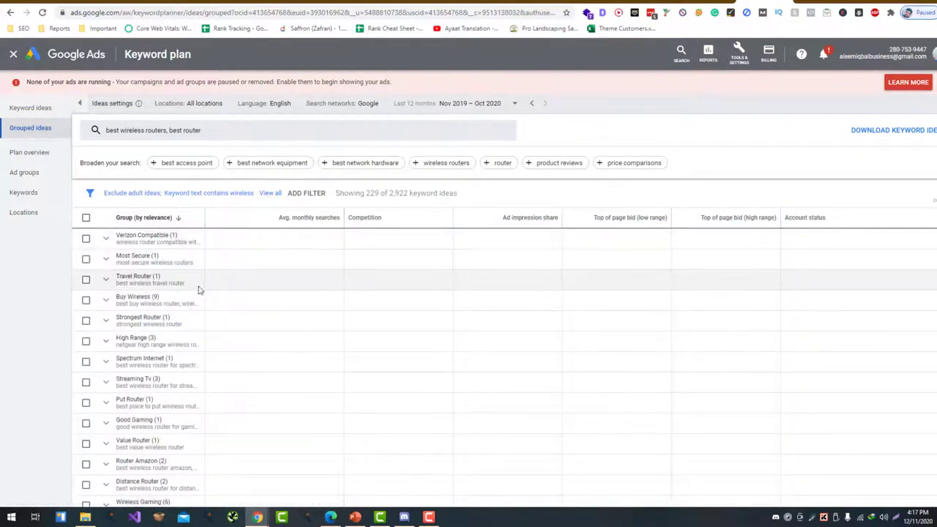
scroll(146, 315, down, 3)
click(107, 327)
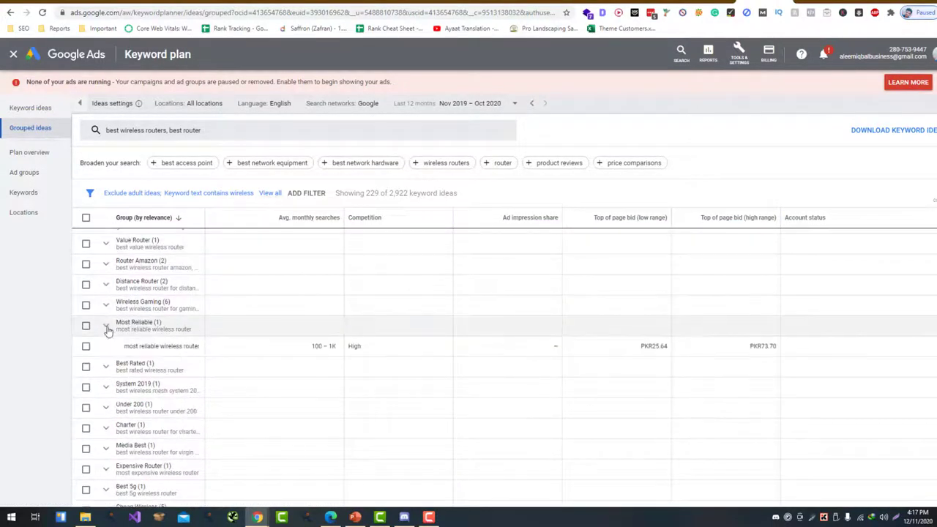
scroll(113, 364, up, 3)
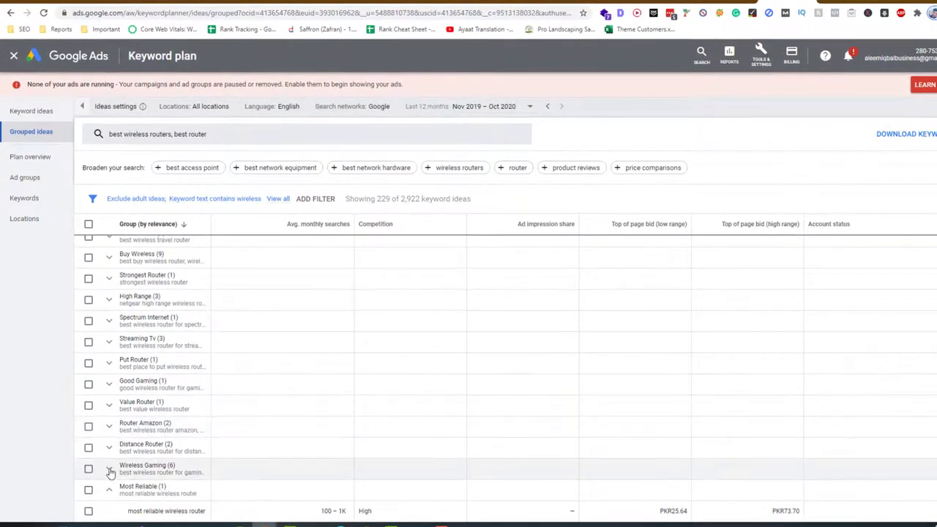
click(110, 467)
scroll(238, 436, down, 3)
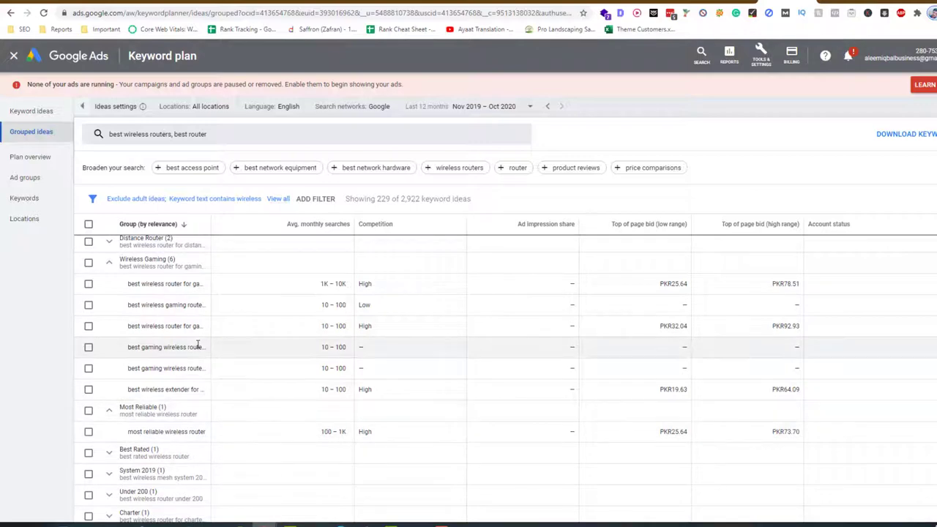
scroll(197, 338, up, 4)
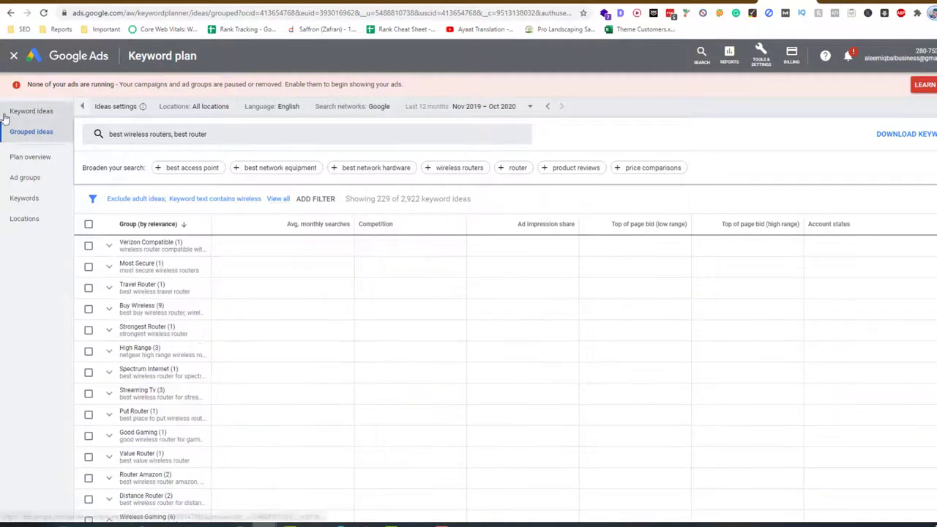
Return to the ungrouped keyword ideas and examine the first two pages of results, including long-tail keywords.
click(33, 115)
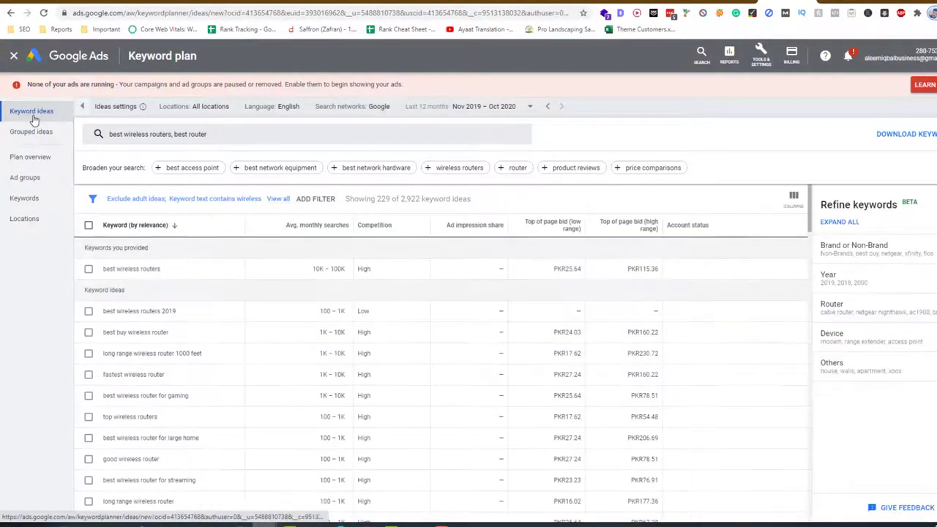
scroll(298, 300, down, 5)
scroll(298, 299, down, 4)
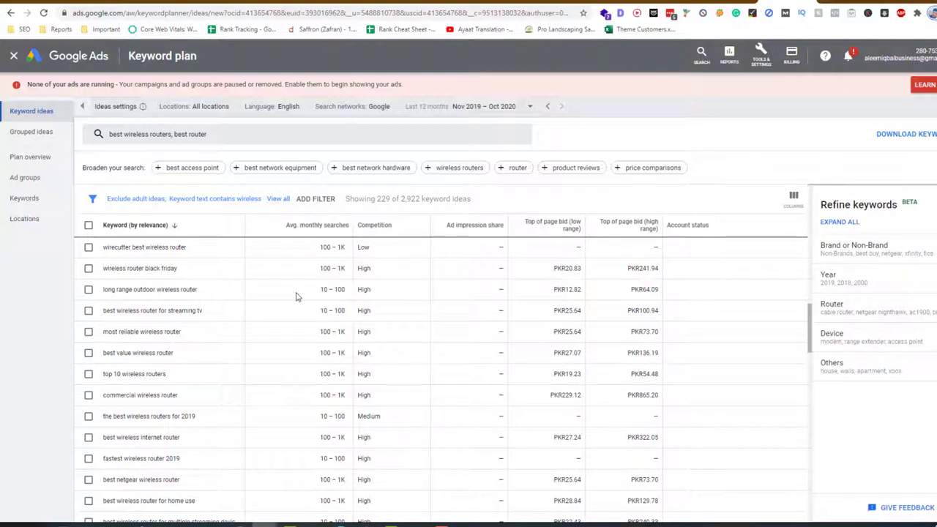
scroll(296, 297, down, 4)
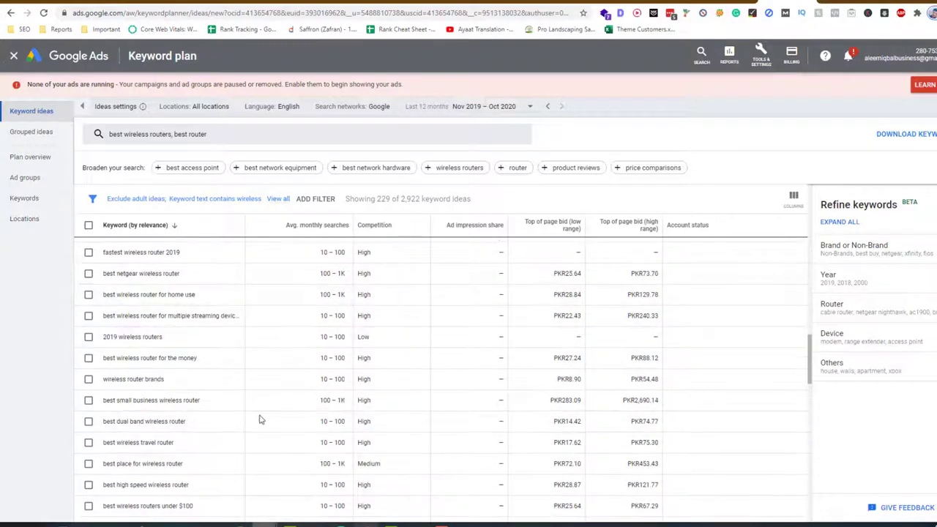
scroll(260, 419, down, 10)
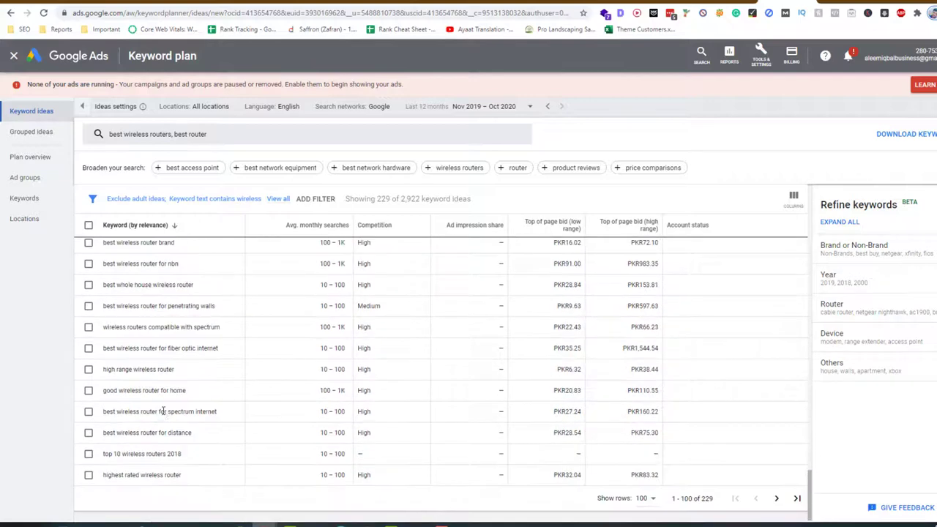
click(776, 488)
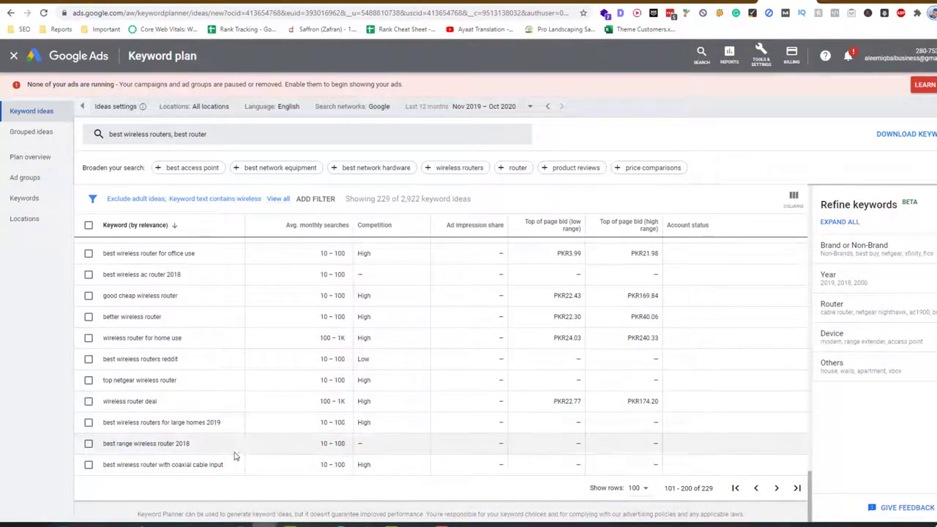
triple_click(204, 463)
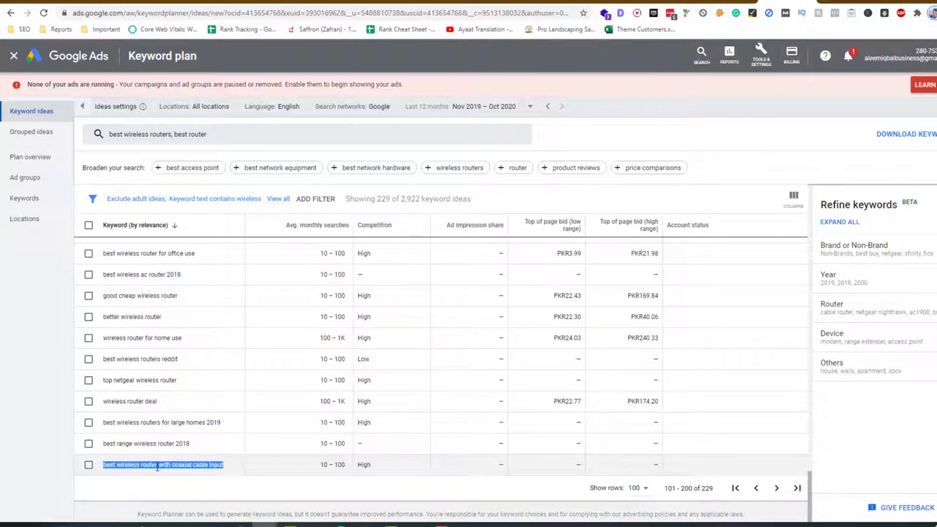
click(239, 477)
scroll(239, 477, up, 15)
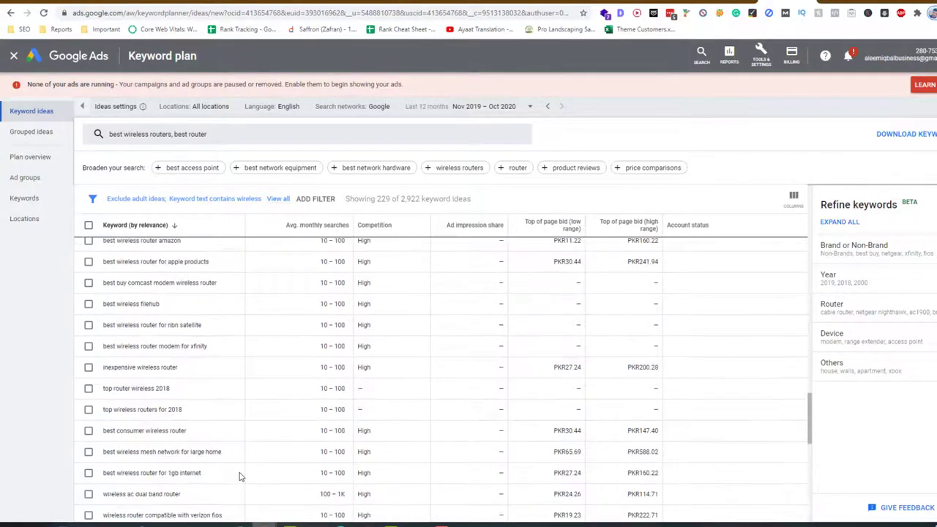
scroll(239, 477, up, 10)
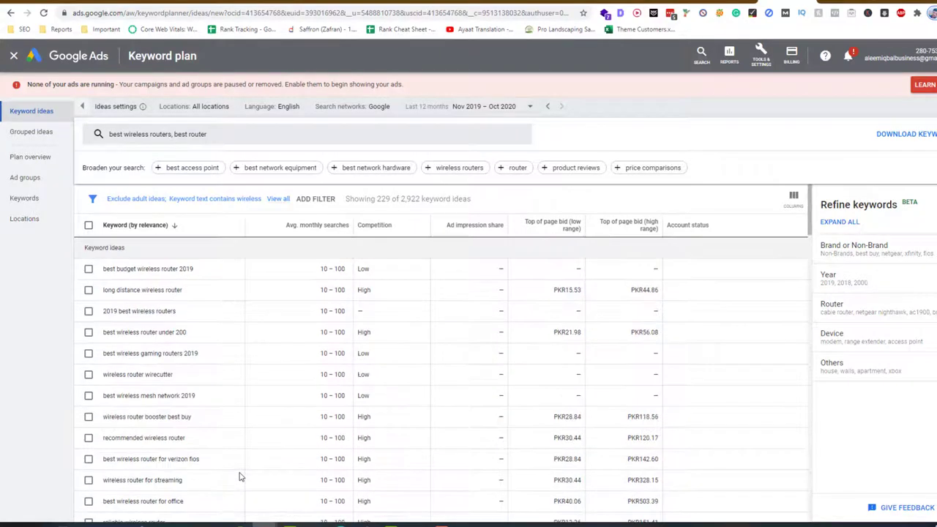
Look through the available table columns, search networks and date ranges for the keyword ideas, keeping the current settings.
click(792, 199)
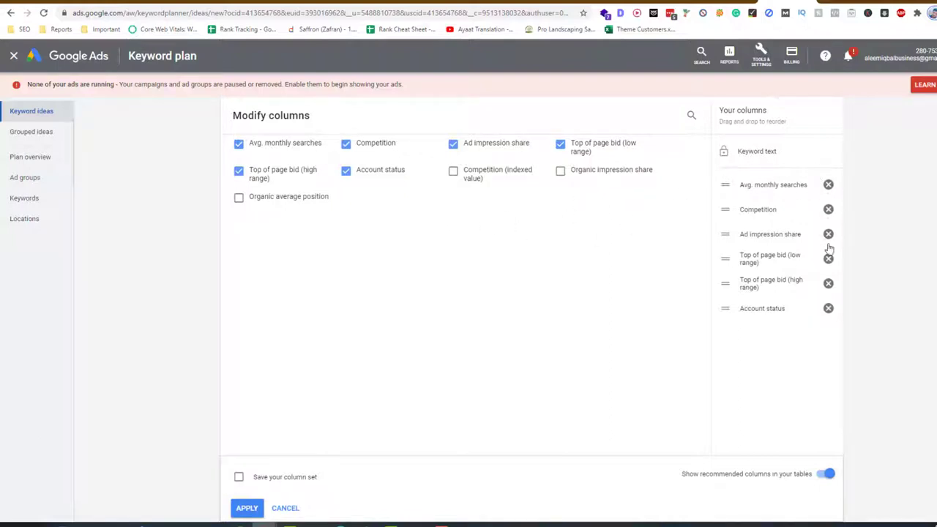
click(249, 508)
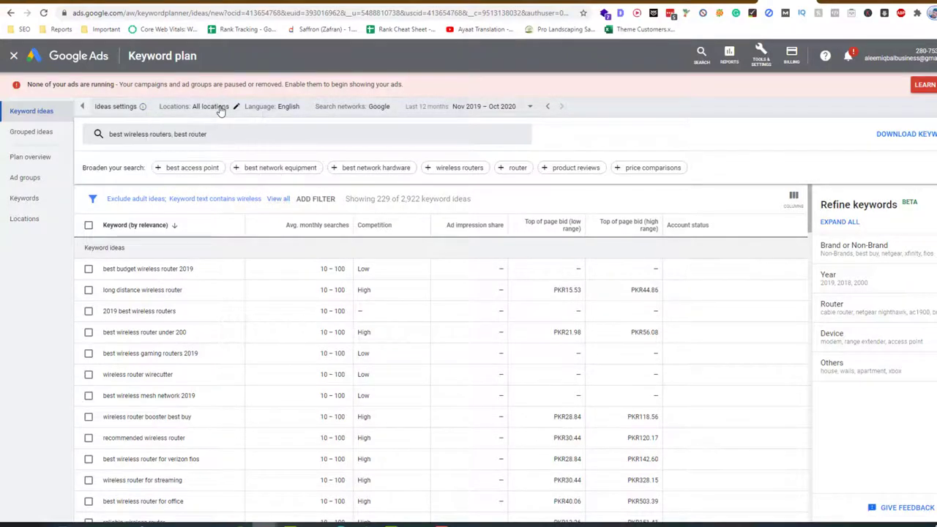
click(395, 110)
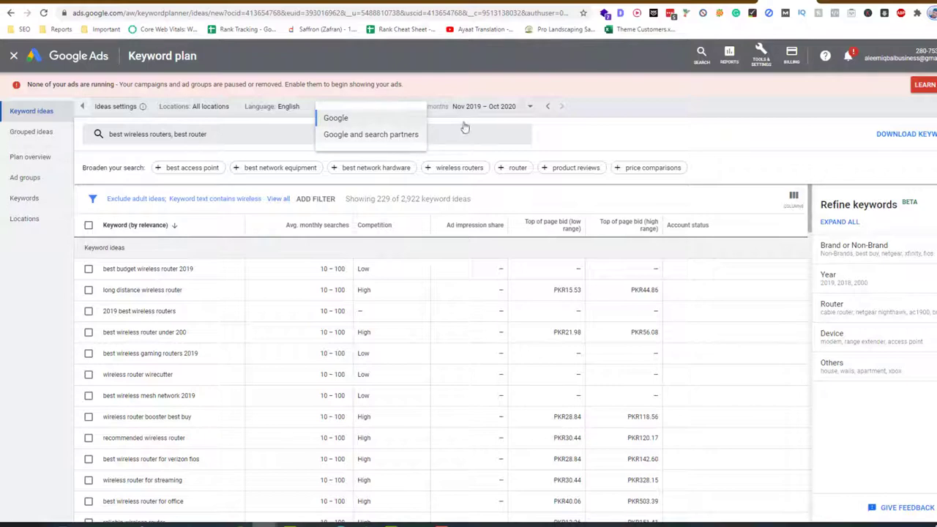
click(607, 124)
click(505, 108)
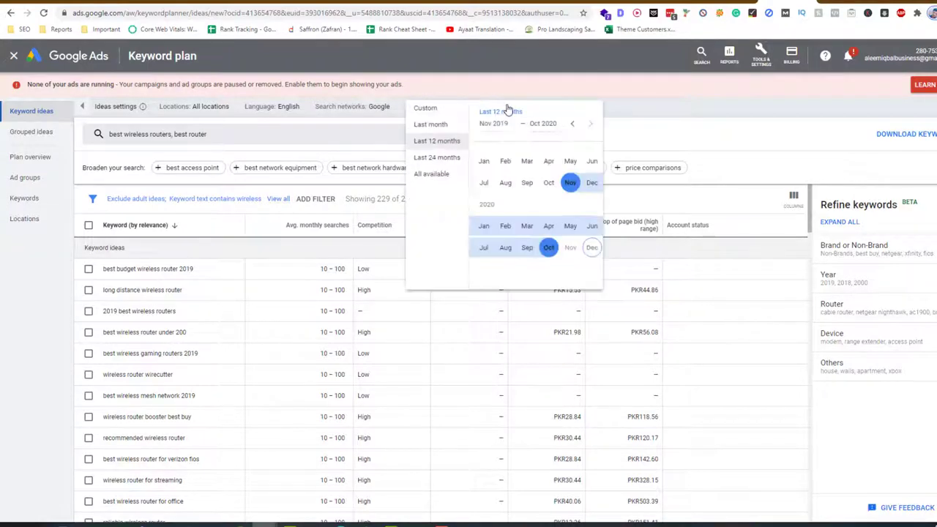
click(654, 124)
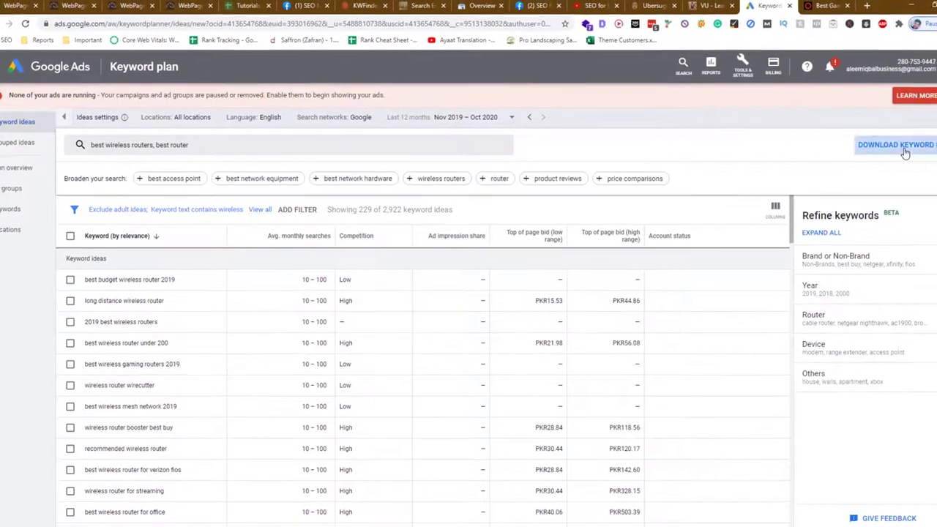
Export the filtered keyword ideas to Google Sheets in My Drive as Keyword Stats 2020-12-11 at 16_19_00 and open the spreadsheet.
click(922, 140)
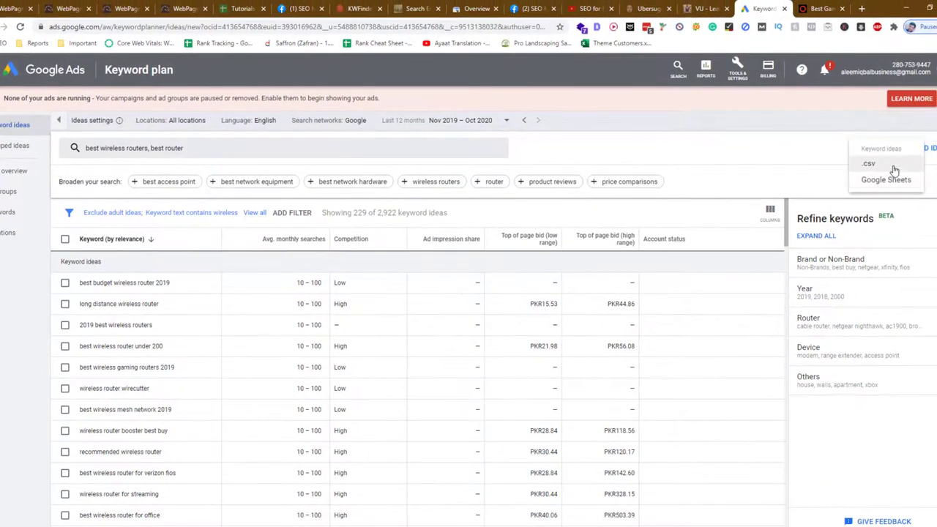
click(887, 180)
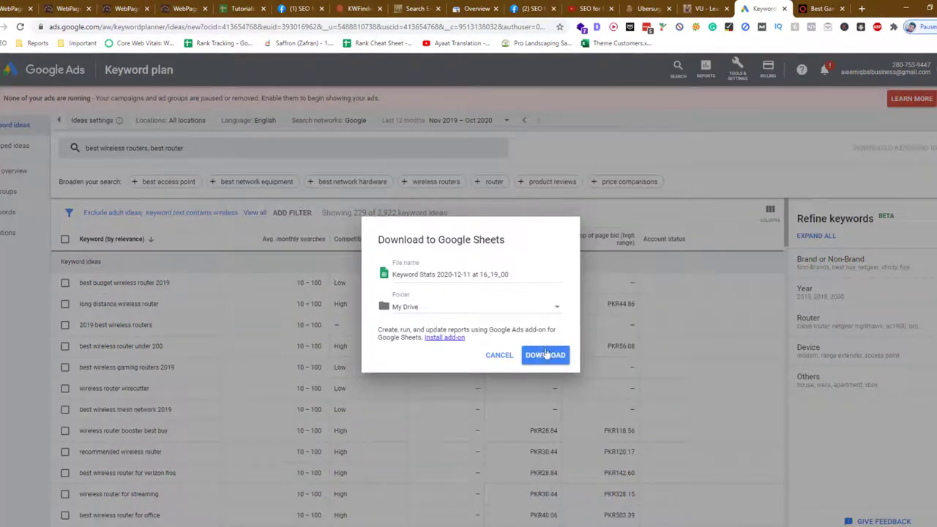
click(547, 356)
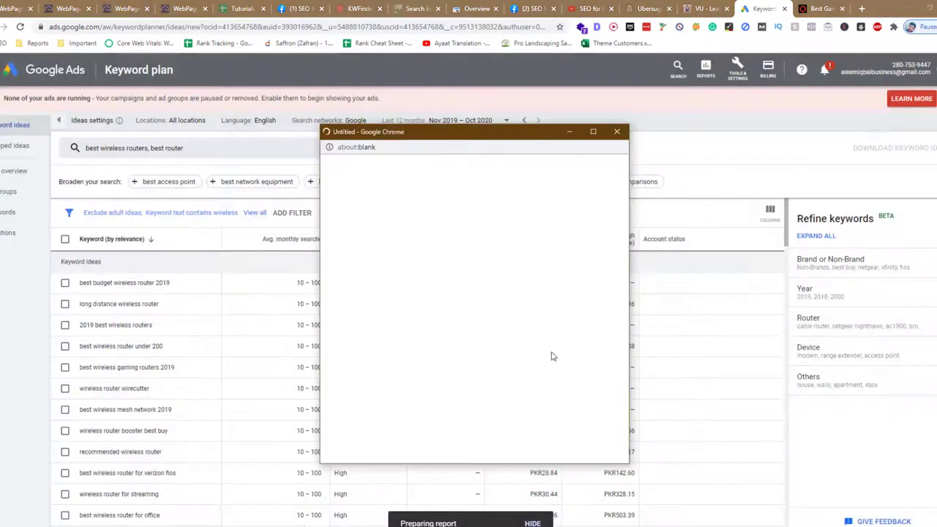
click(613, 134)
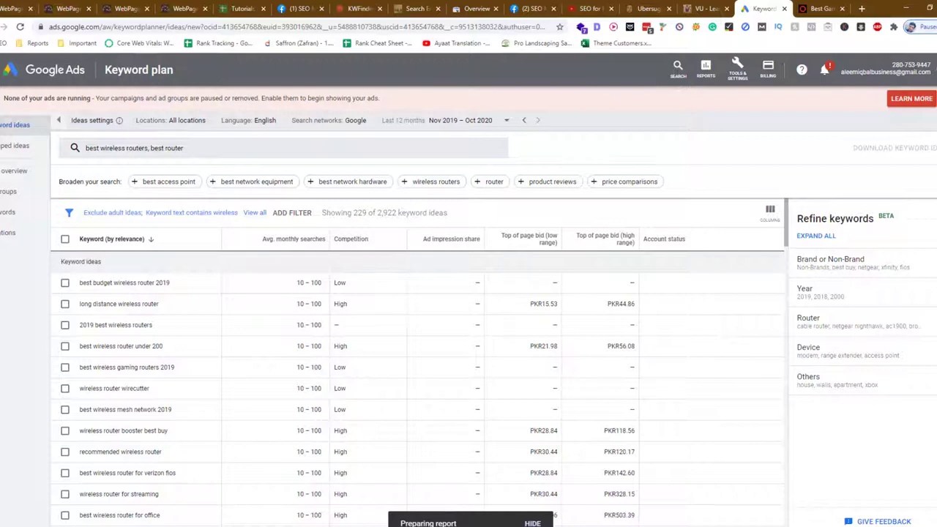
click(496, 515)
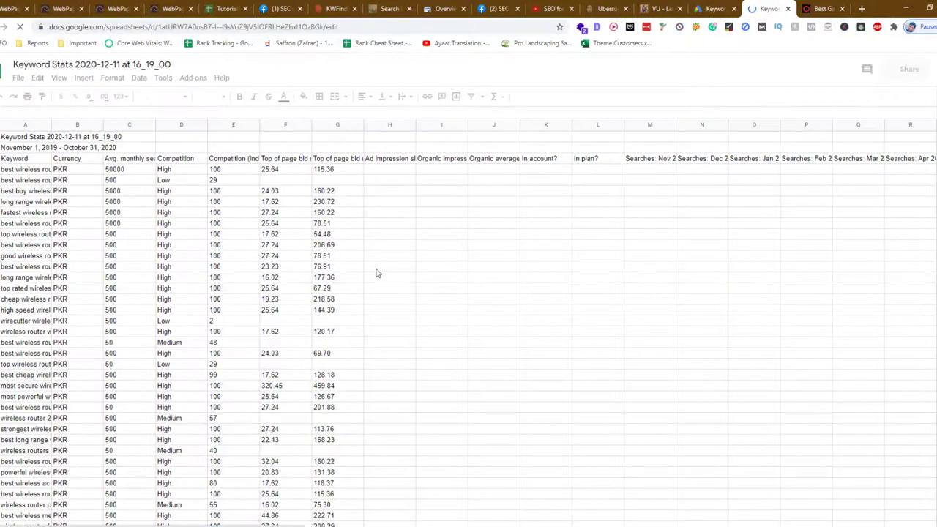
Fit the width of the keyword column in the exported spreadsheet to its full text.
scroll(377, 273, down, 6)
scroll(377, 271, down, 10)
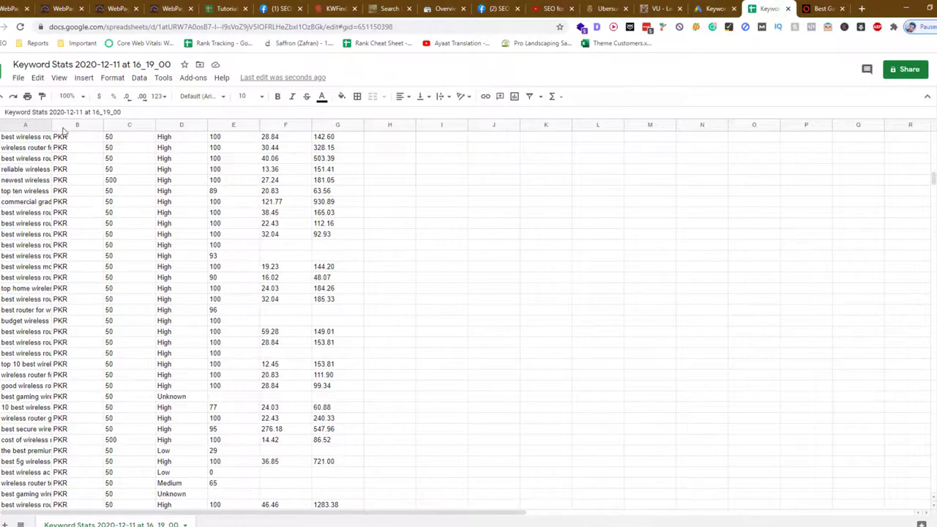
double_click(50, 125)
Examine the exported keywords through to the end of the list and return to the Google Ads keyword plan.
scroll(109, 314, down, 5)
scroll(108, 314, down, 20)
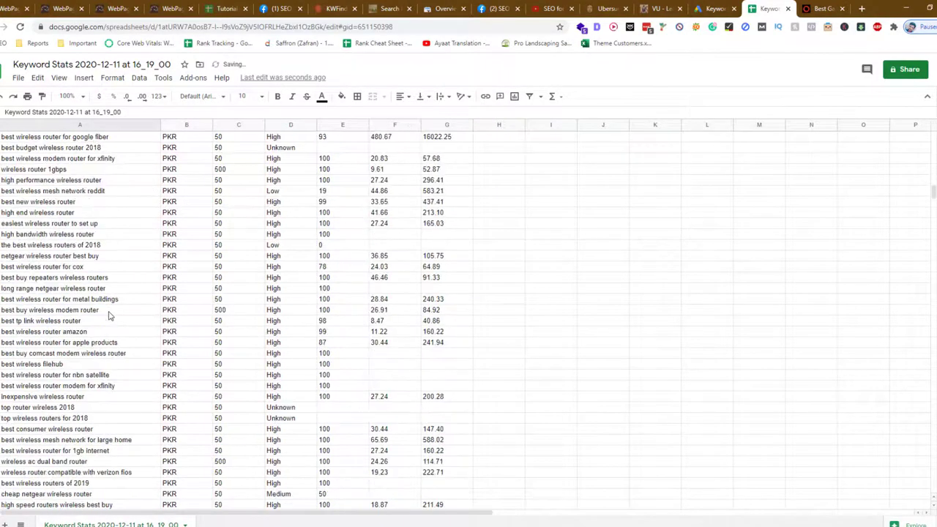
scroll(108, 316, up, 4)
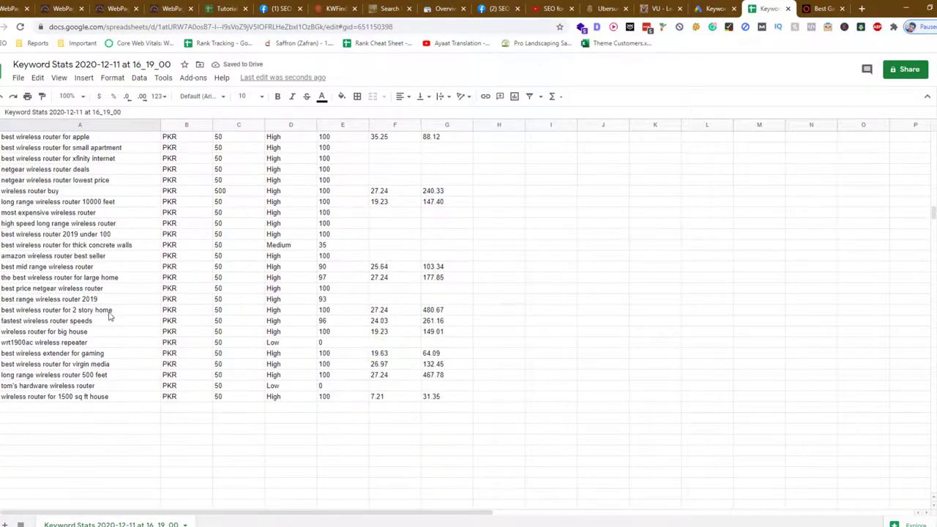
scroll(109, 315, up, 4)
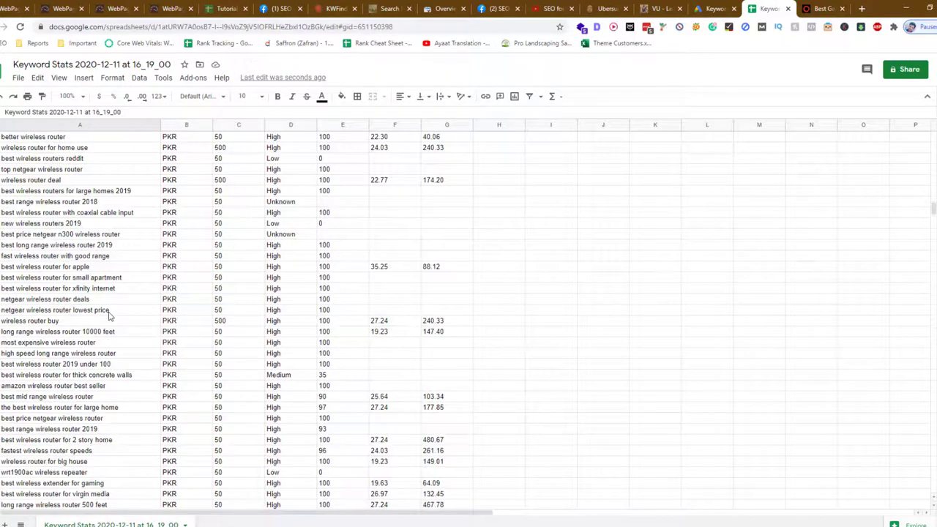
scroll(108, 316, up, 7)
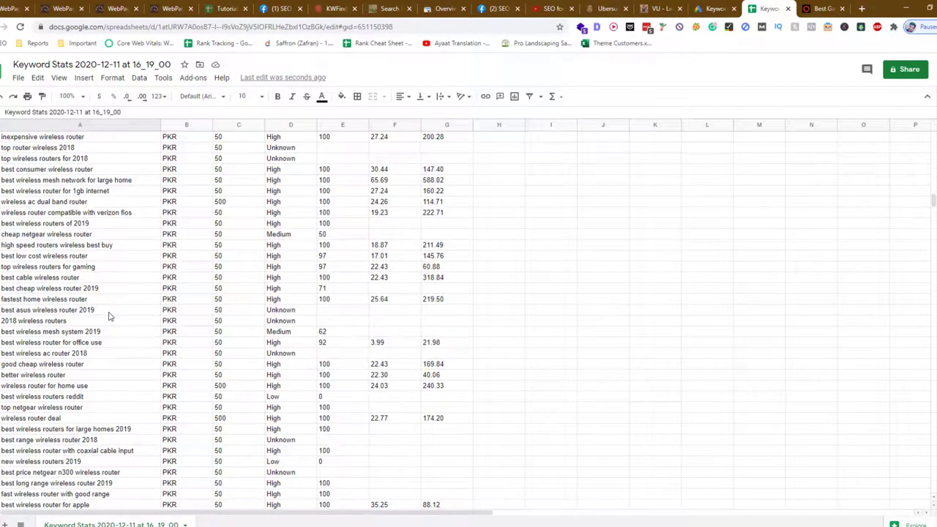
key(ctrl+shift+Tab)
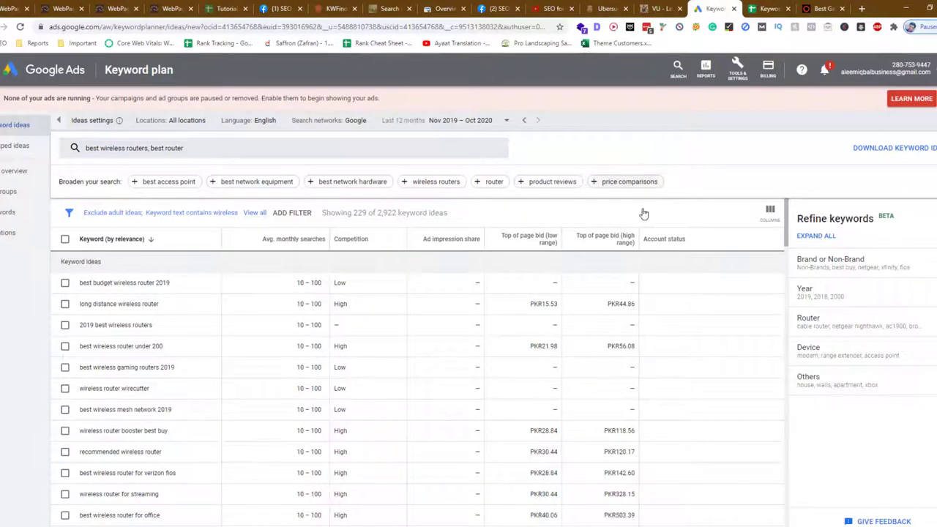